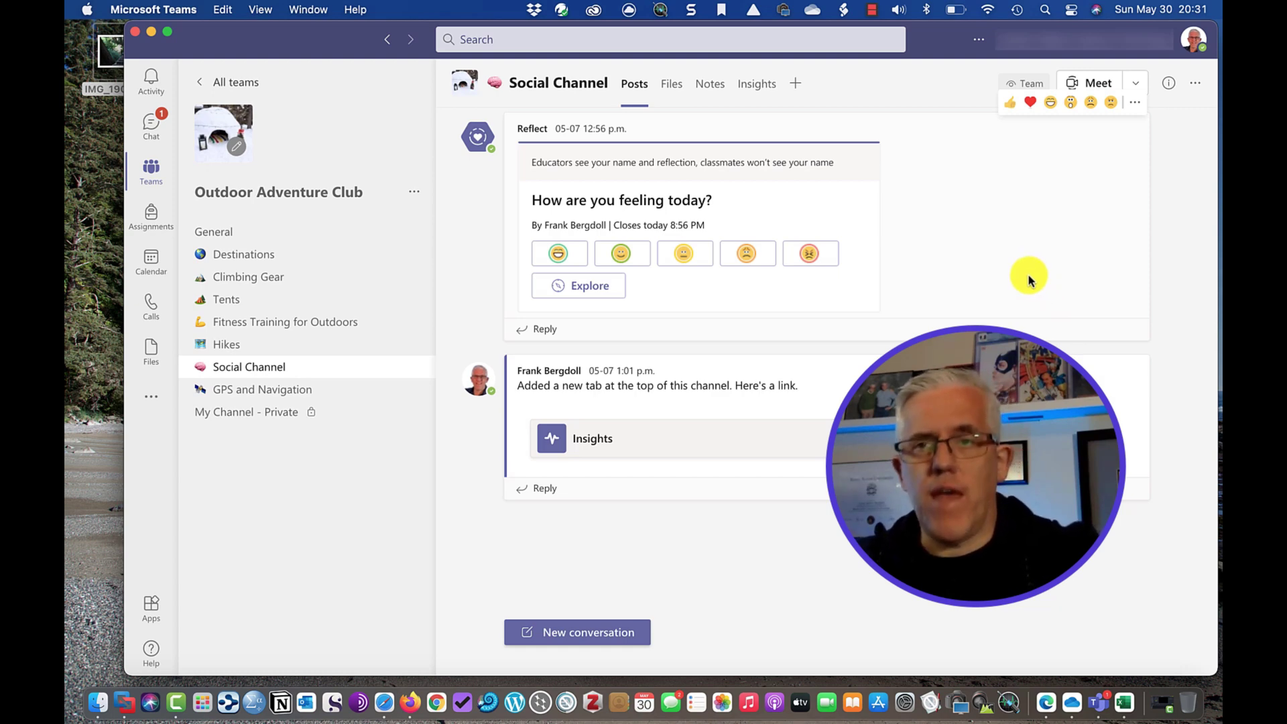
# Show the Meet options for meeting now or scheduling a meeting.
pyautogui.click(1137, 84)
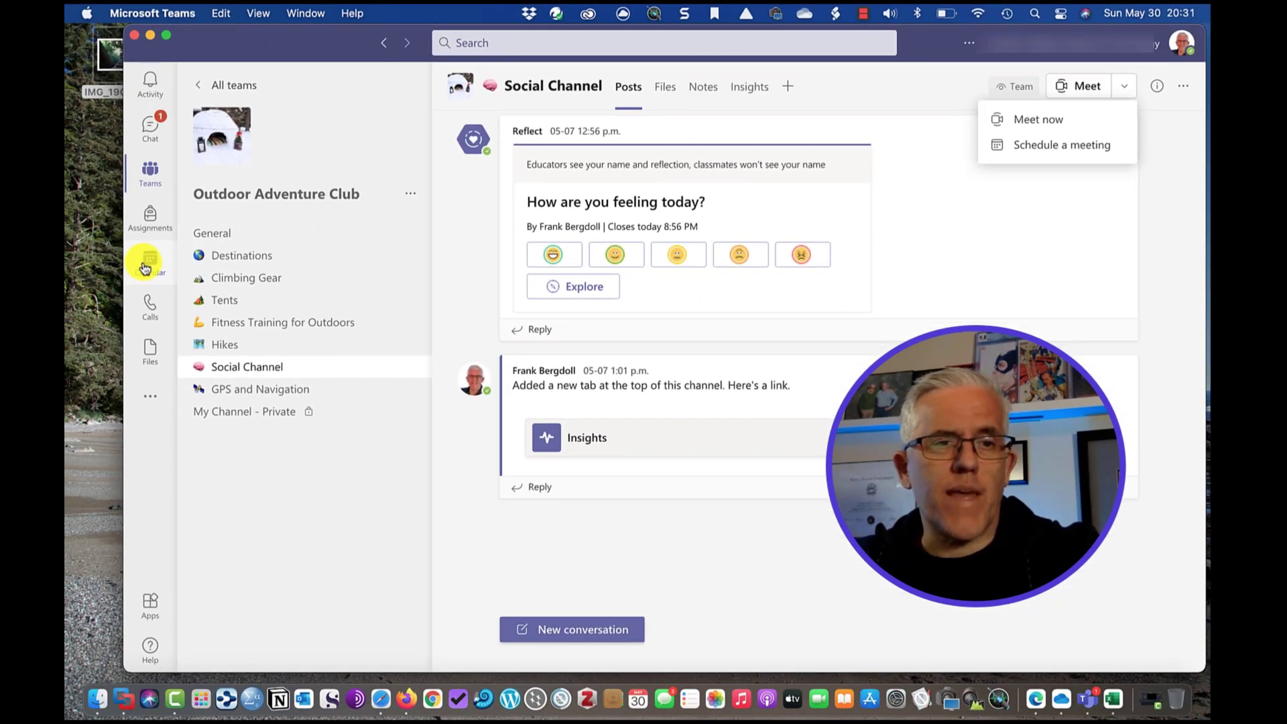
# Switch to the Calendar and list the New meeting types, including Webinar.
pyautogui.click(146, 266)
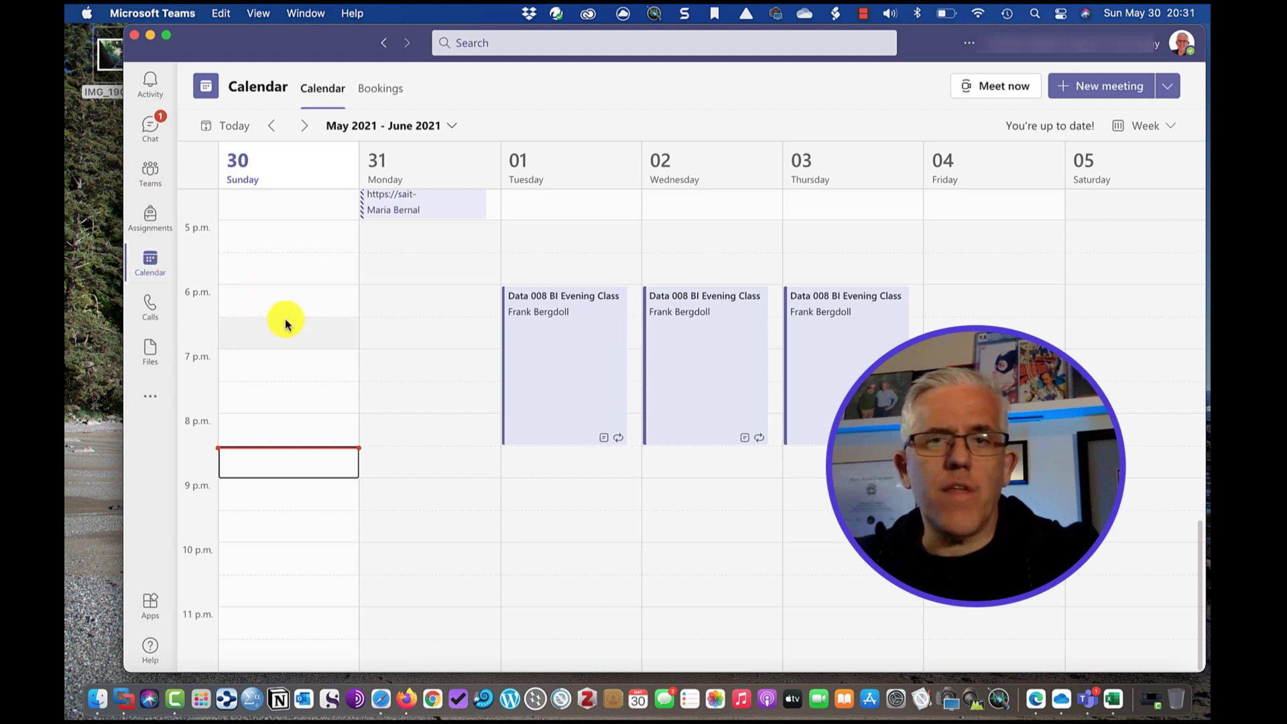
pyautogui.click(1168, 86)
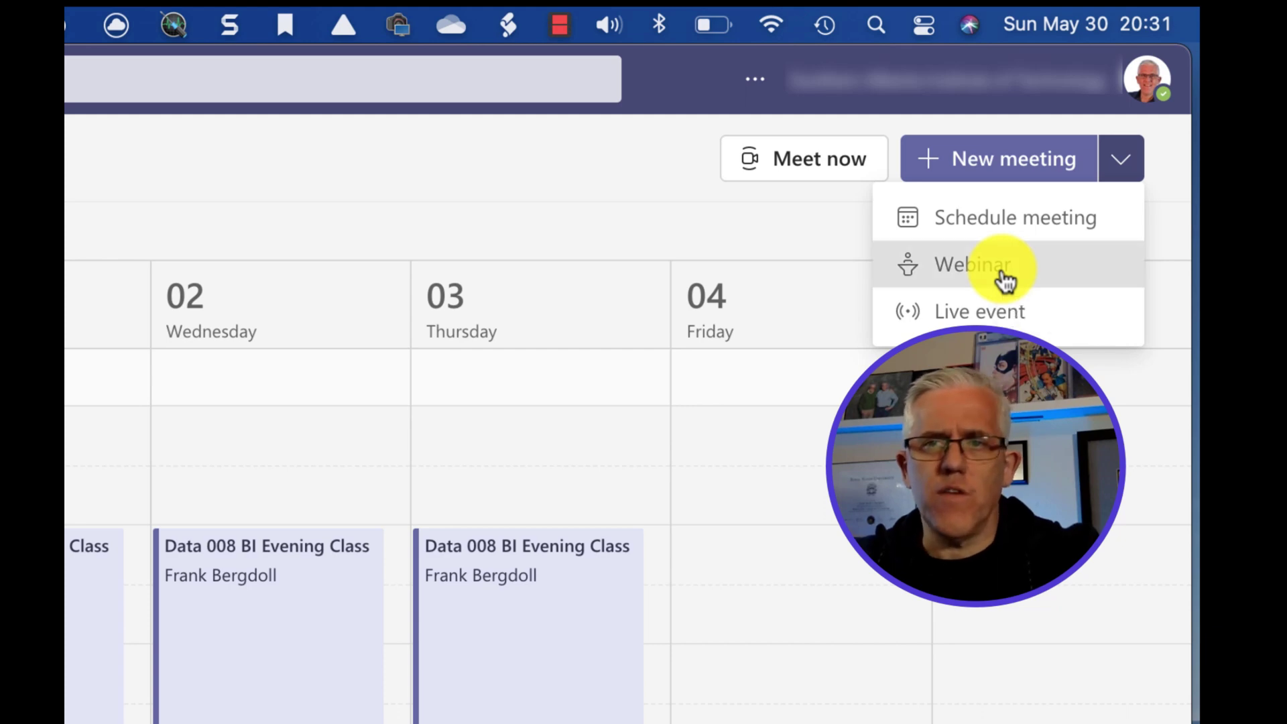
# Create a new webinar, preview its registration form, and keep registration required for everyone.
pyautogui.click(1005, 280)
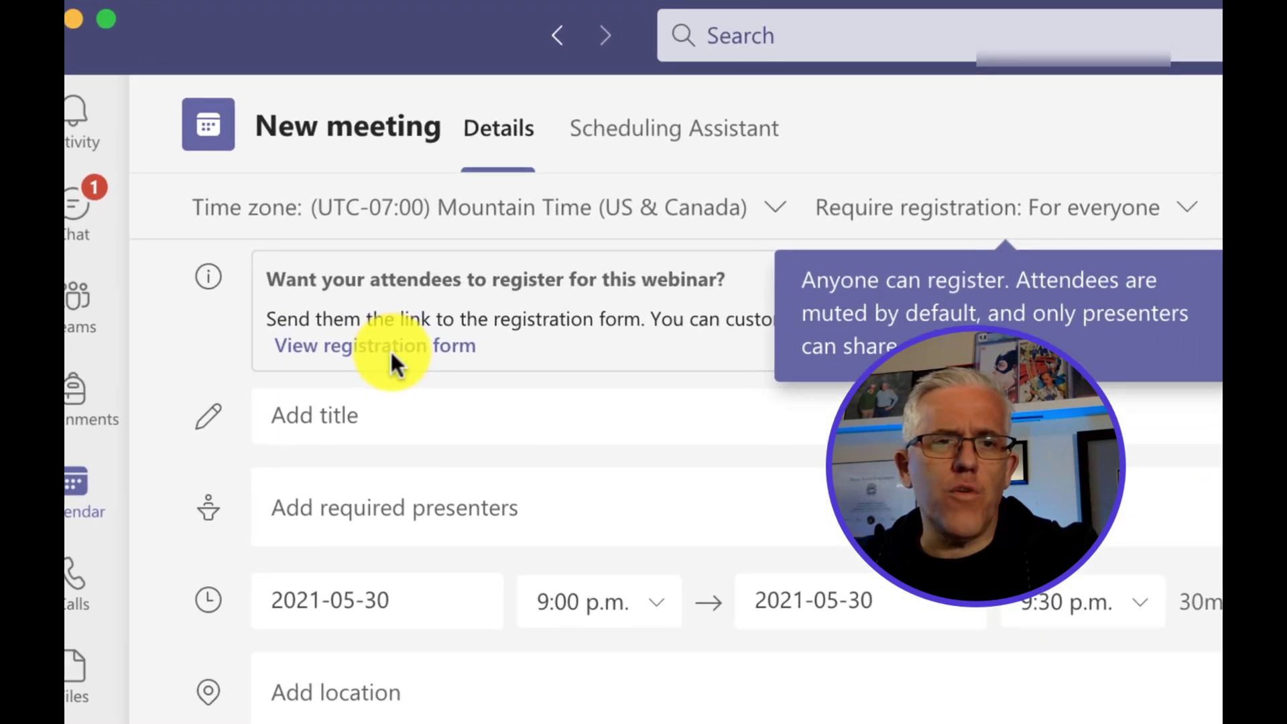
pyautogui.click(282, 195)
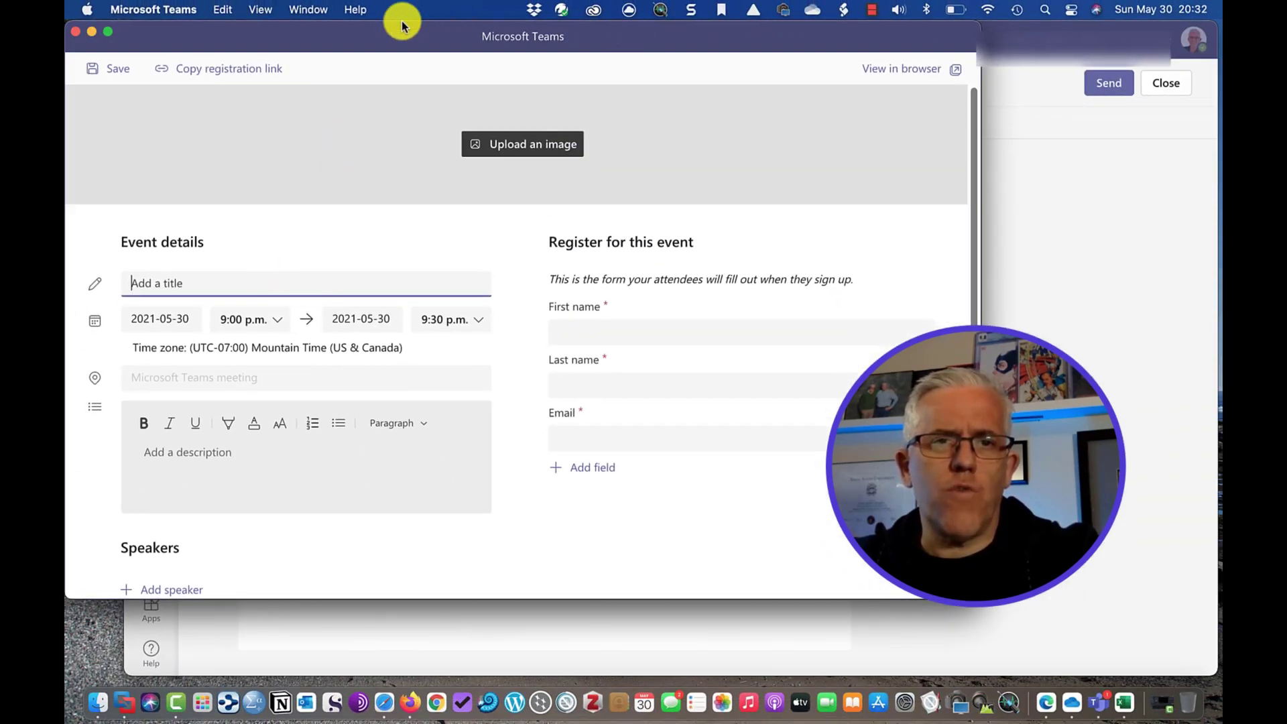
pyautogui.moveTo(405, 38); pyautogui.dragTo(519, 65)
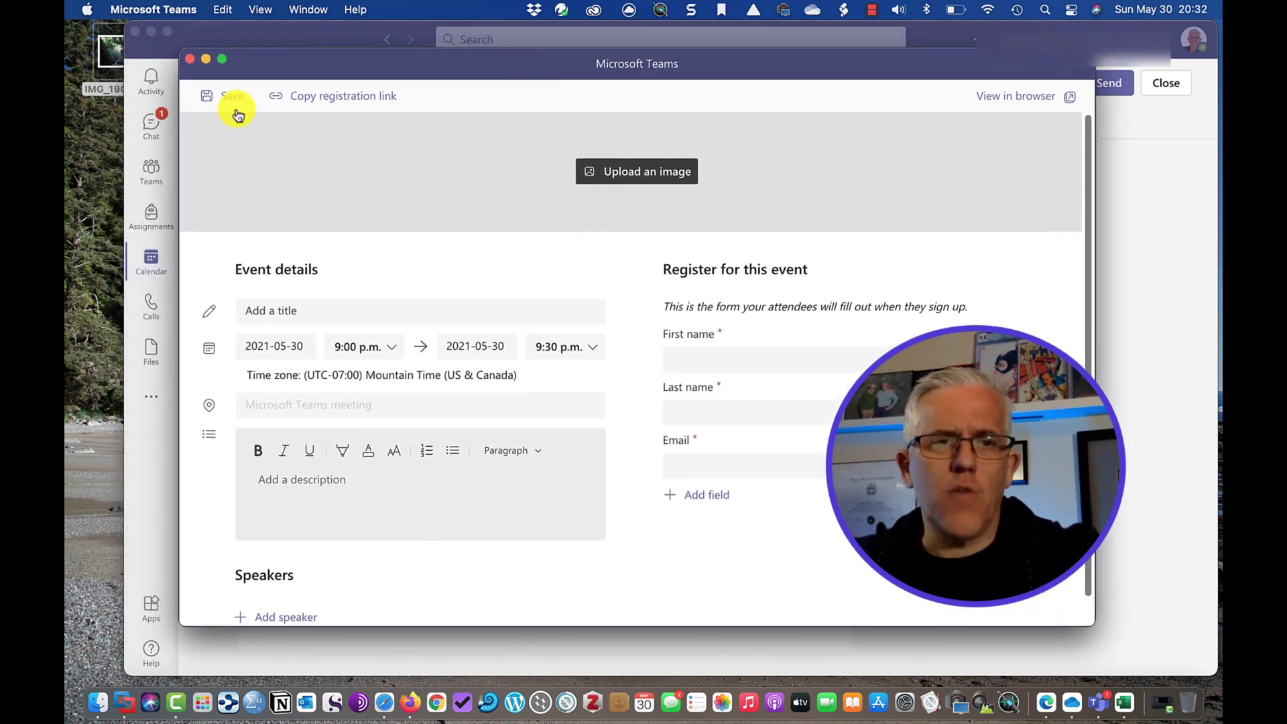
pyautogui.click(190, 59)
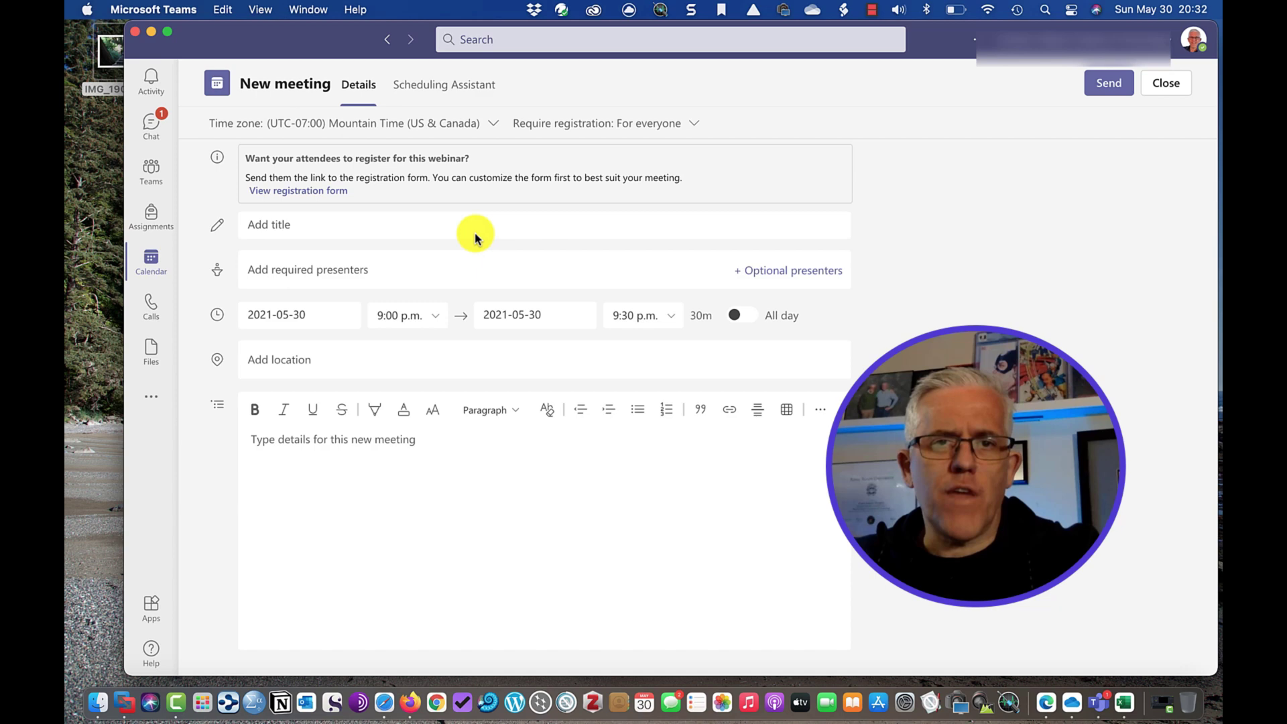
pyautogui.click(583, 129)
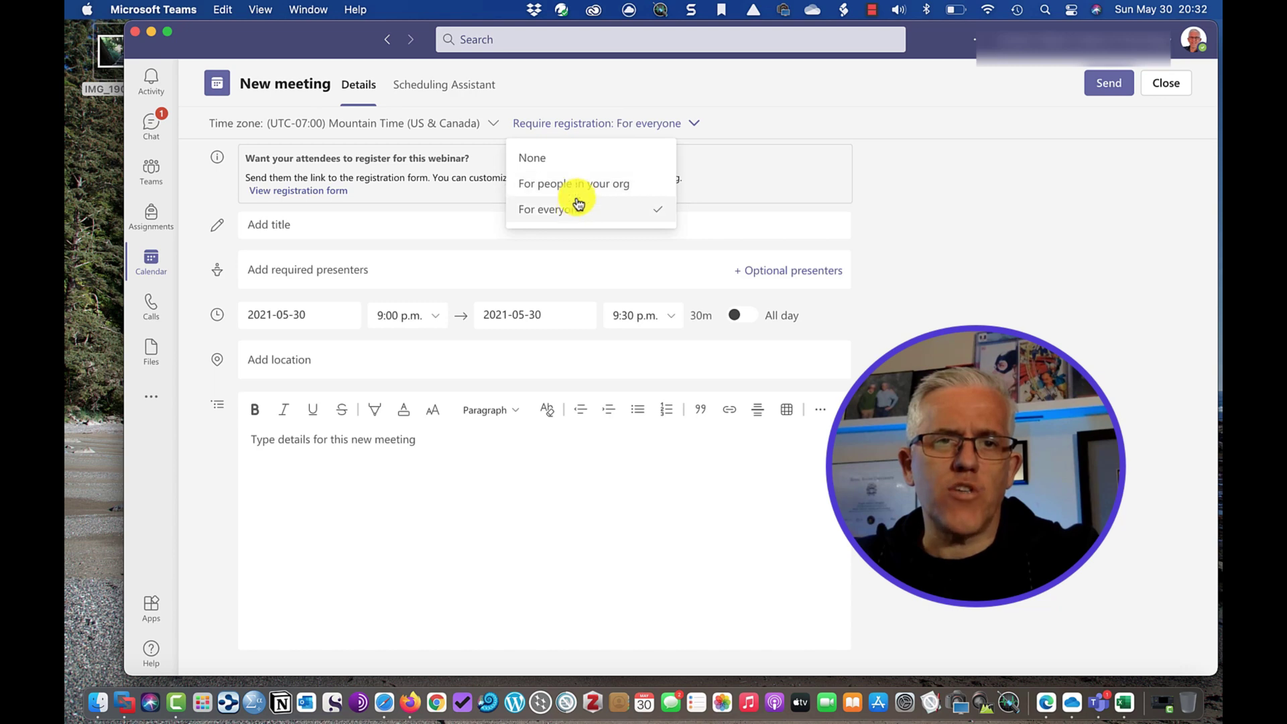
pyautogui.click(575, 210)
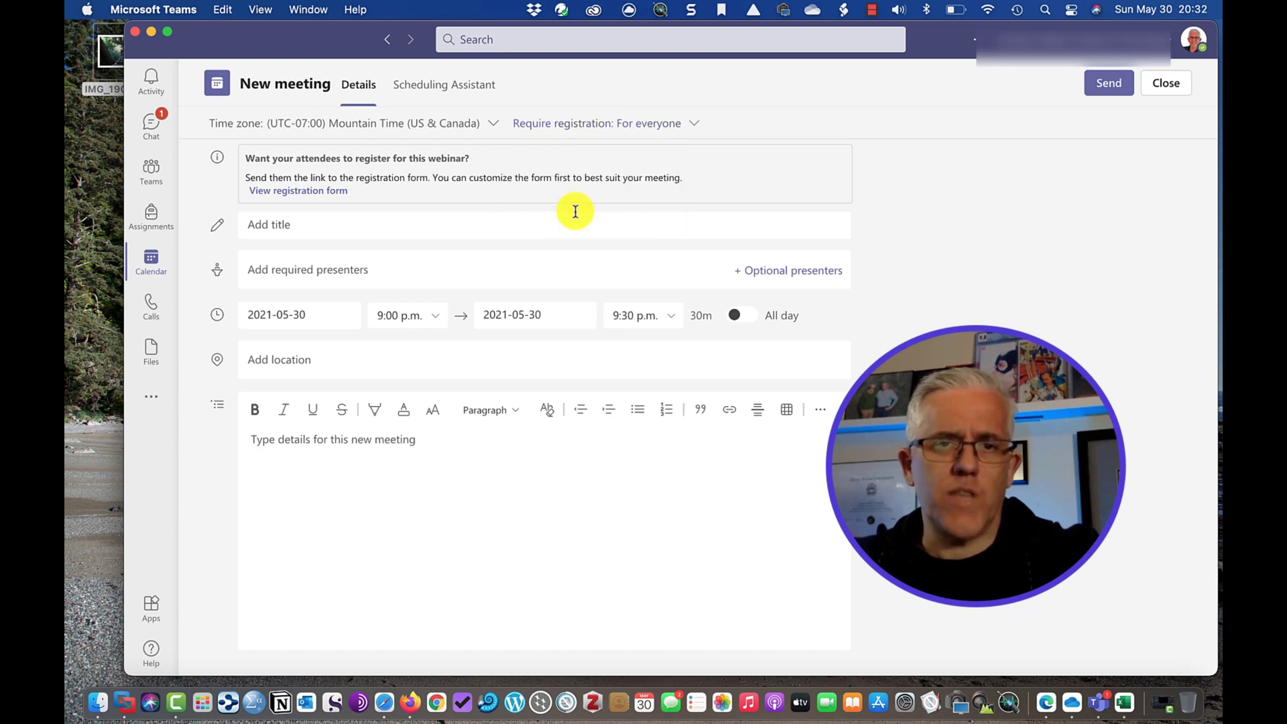
# Upload the forest-stairway hiking photo from the desktop as the registration form's banner.
pyautogui.click(296, 191)
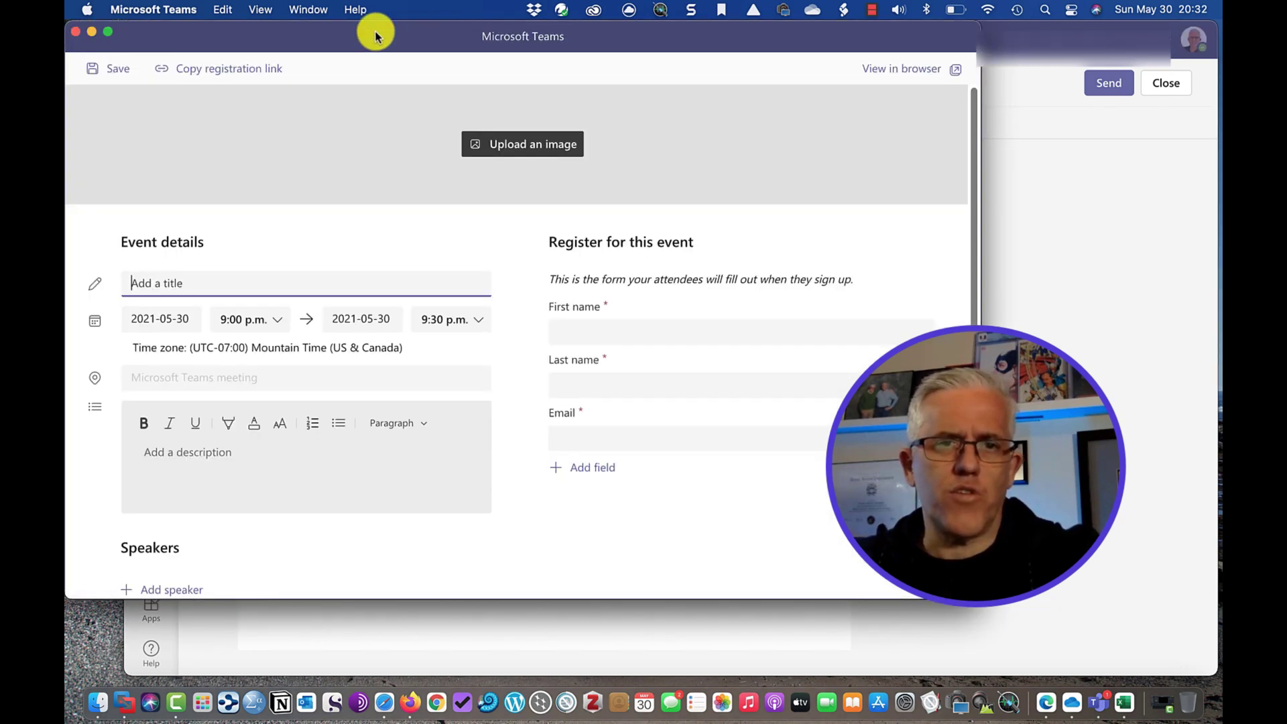
pyautogui.moveTo(376, 29); pyautogui.dragTo(547, 67)
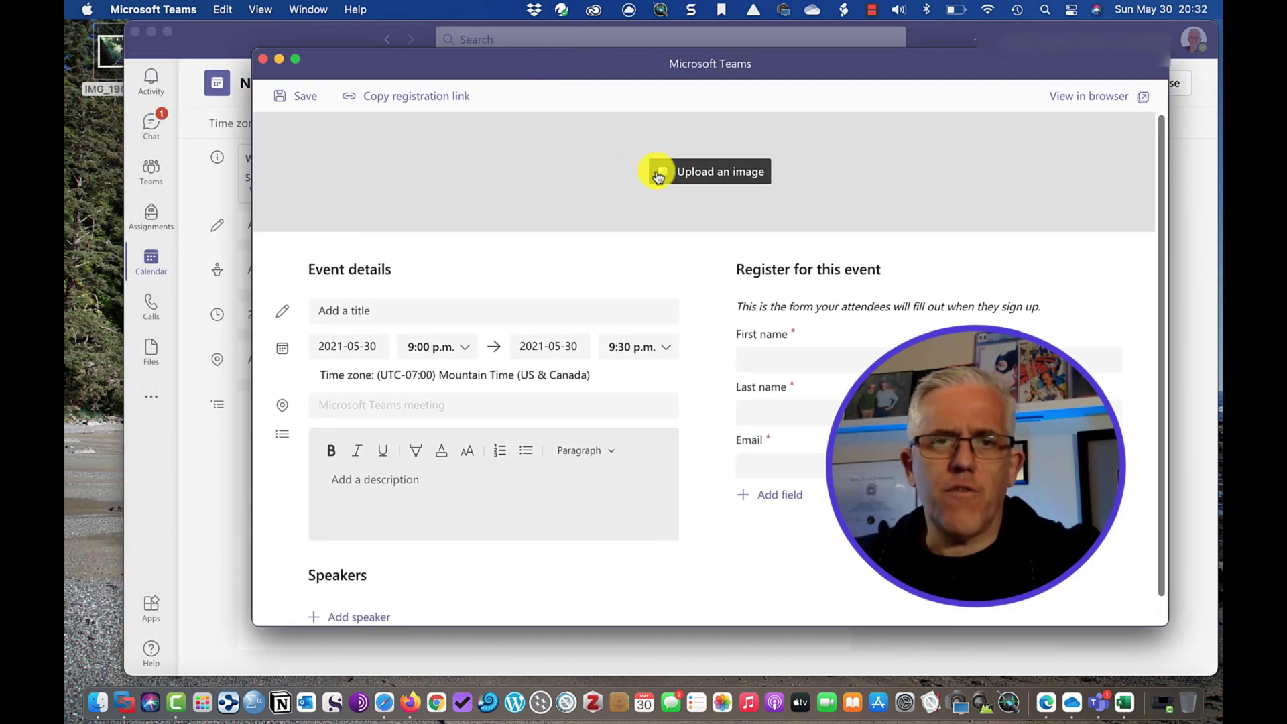
pyautogui.click(695, 176)
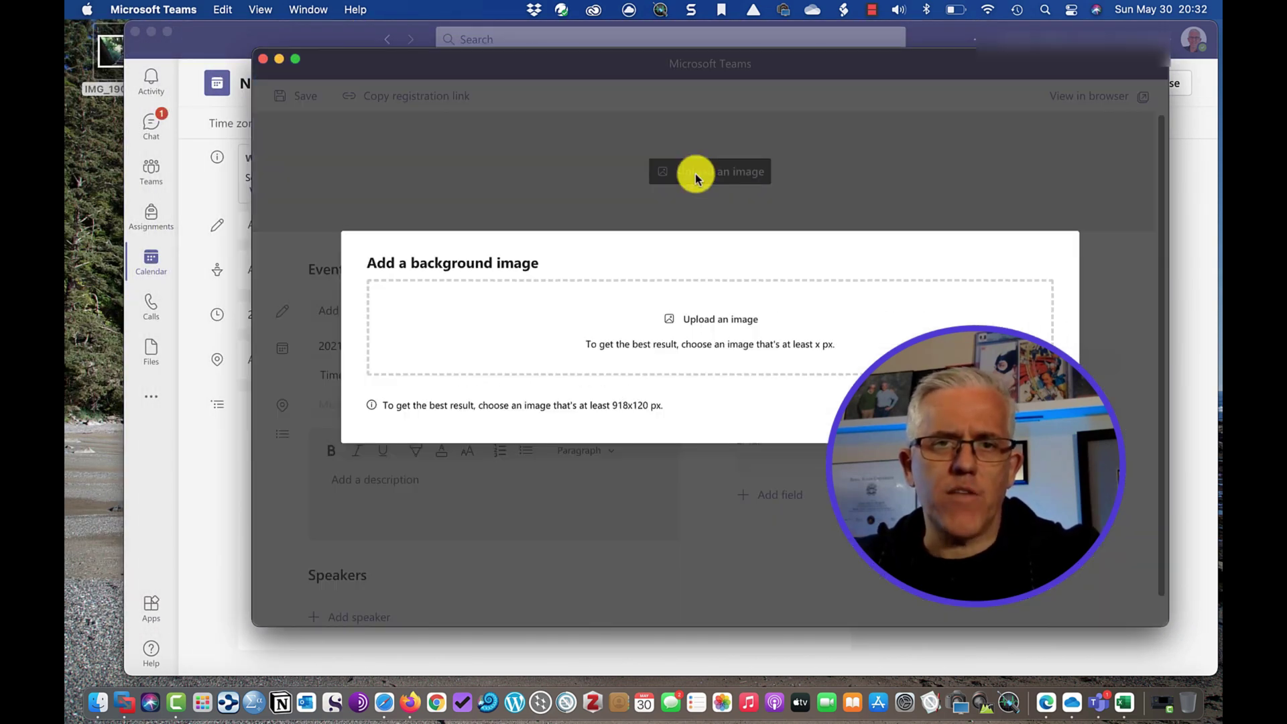
pyautogui.moveTo(107, 50); pyautogui.dragTo(577, 275)
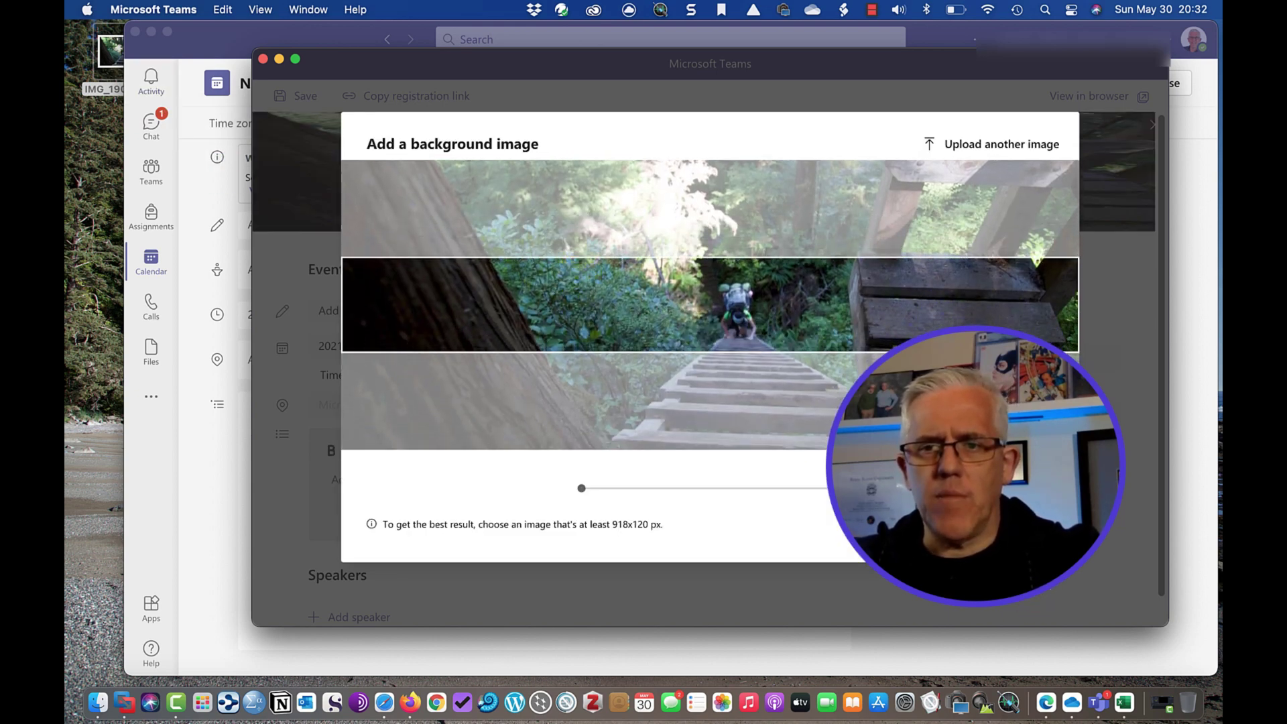
pyautogui.click(1042, 543)
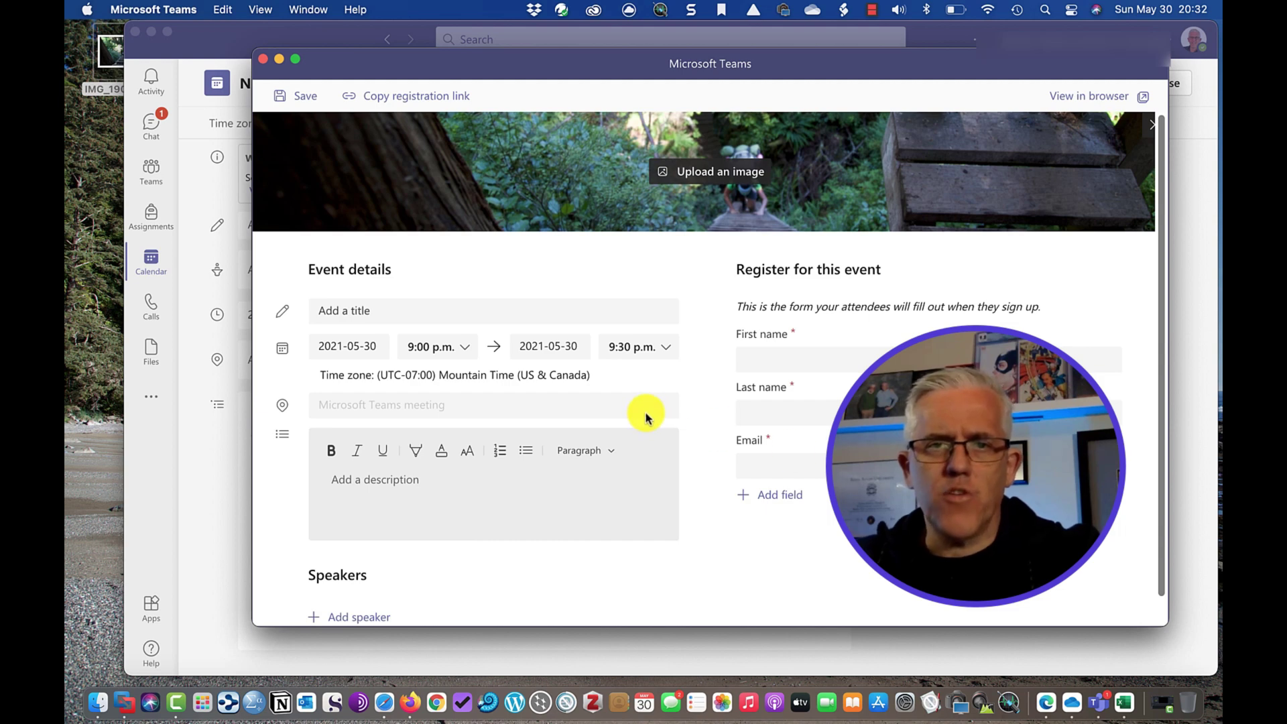
# Title the event 'Intro to planning a hike' and set it to 10:30–11:30 p.m.
pyautogui.click(436, 319)
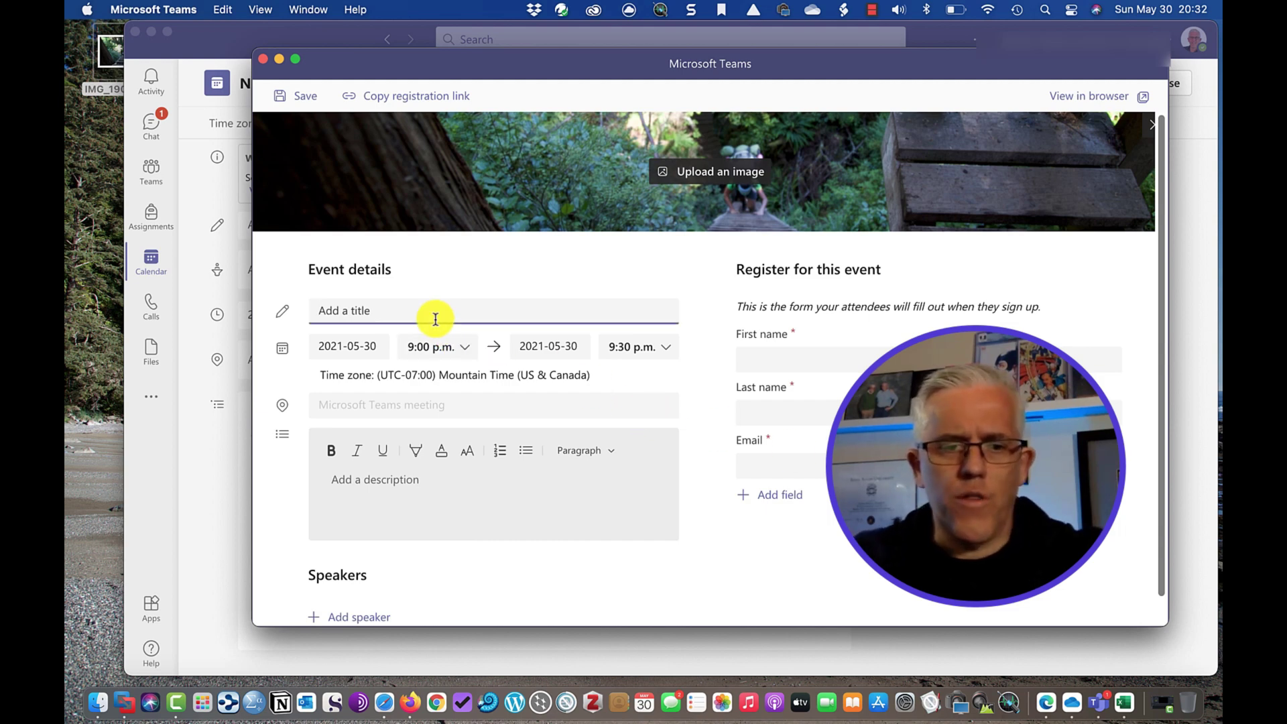
pyautogui.write('Intr')
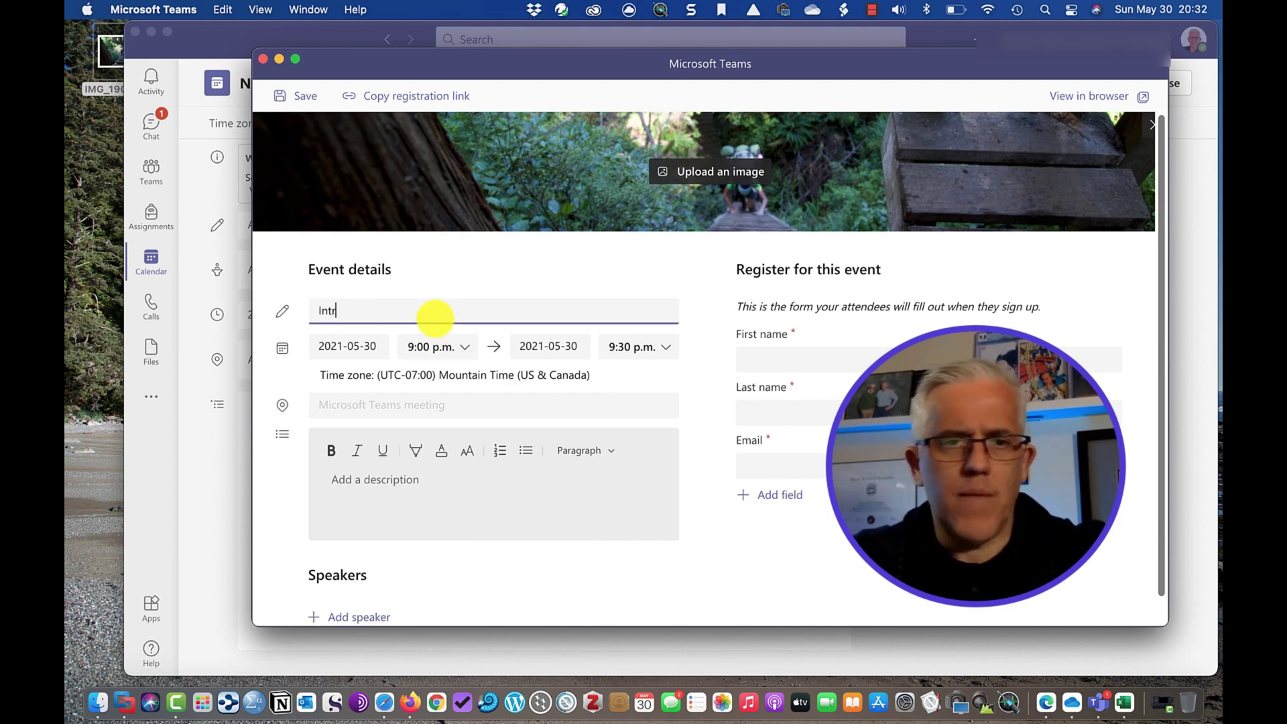
pyautogui.write('ou to ')
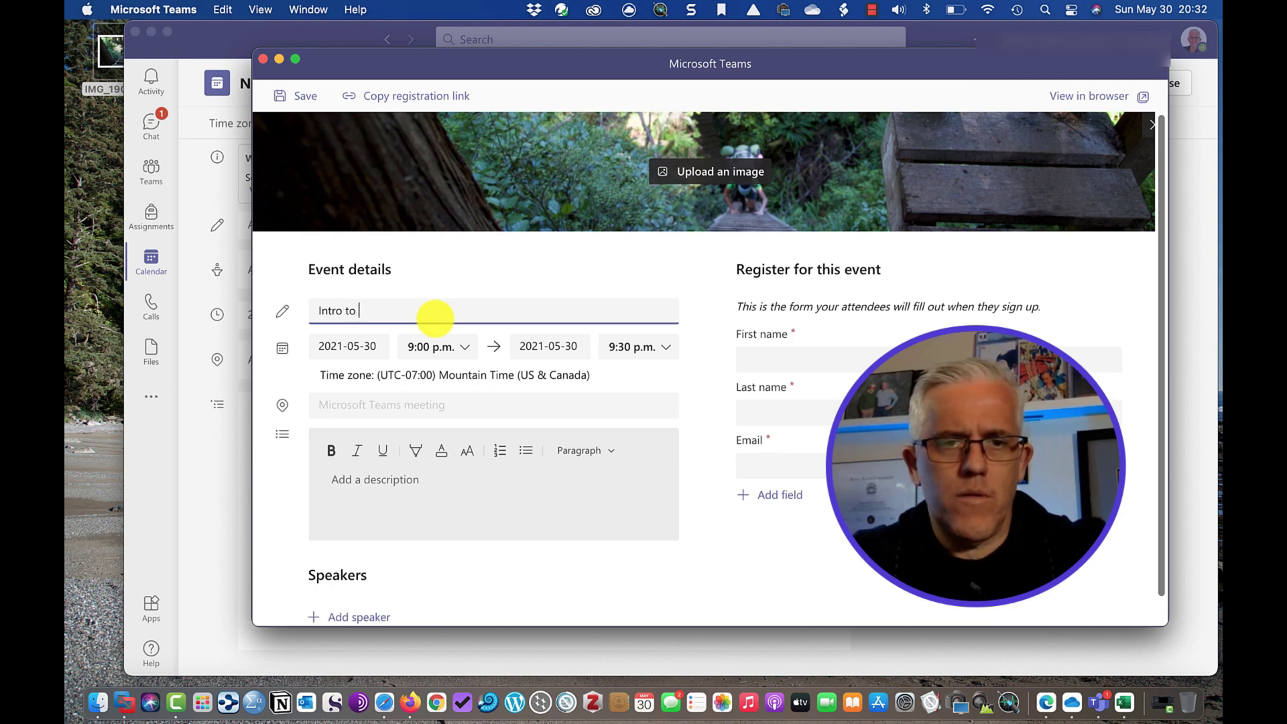
pyautogui.write('planning a h')
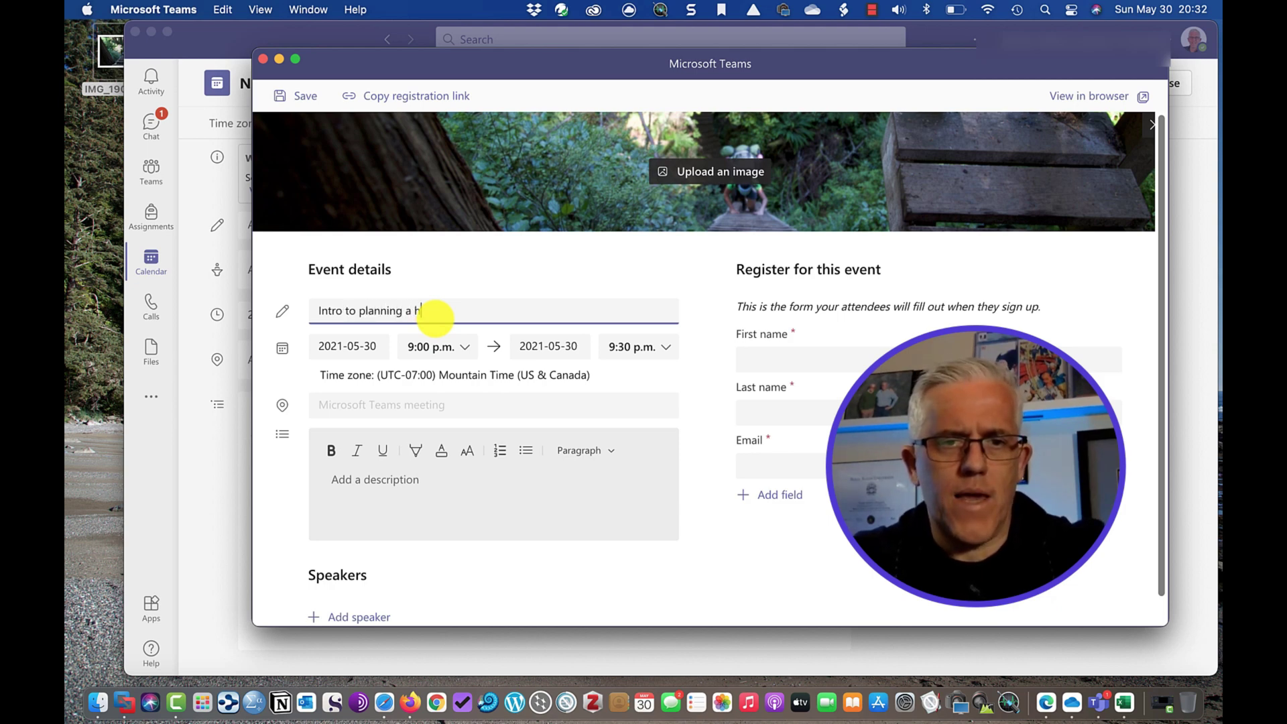
pyautogui.write('ike')
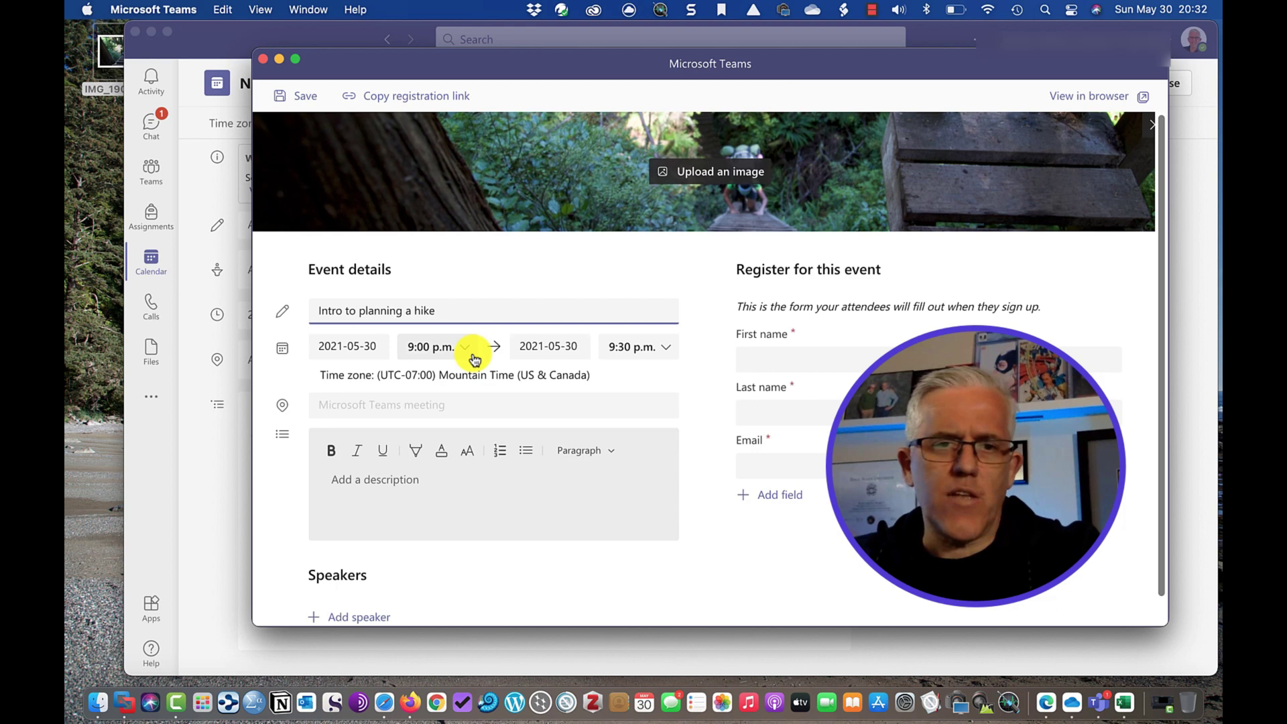
pyautogui.click(466, 350)
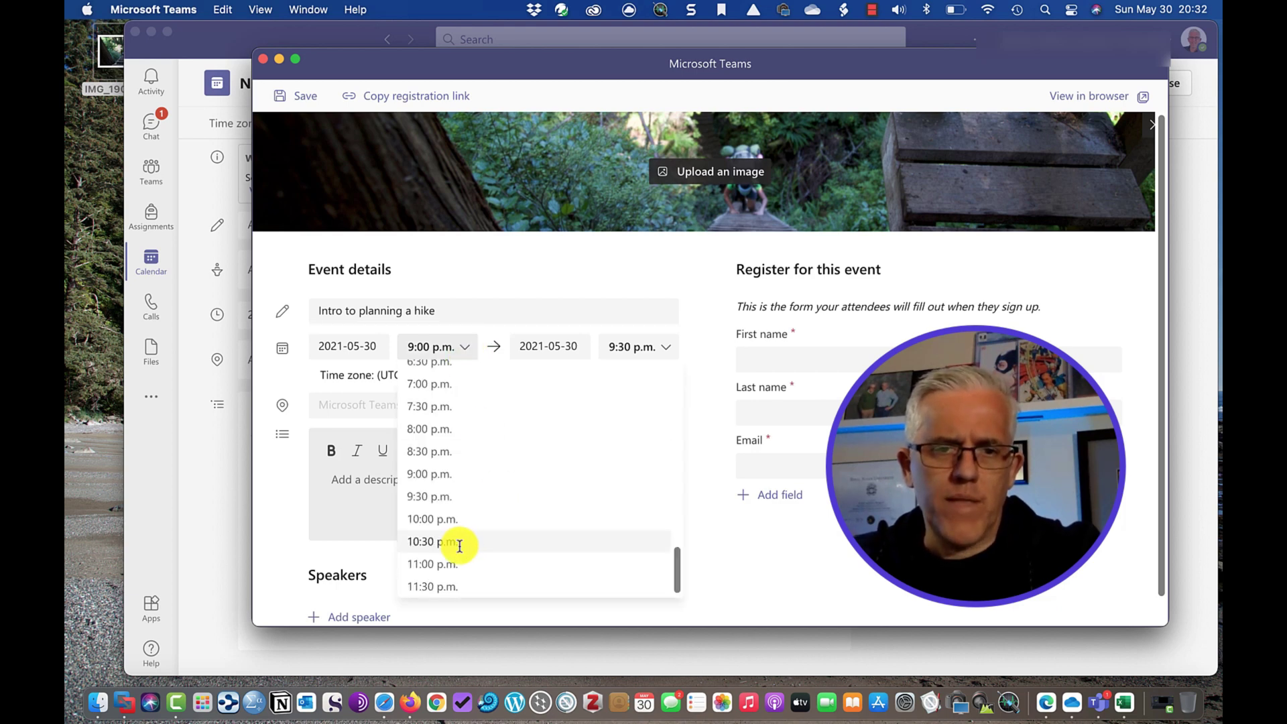
pyautogui.click(436, 542)
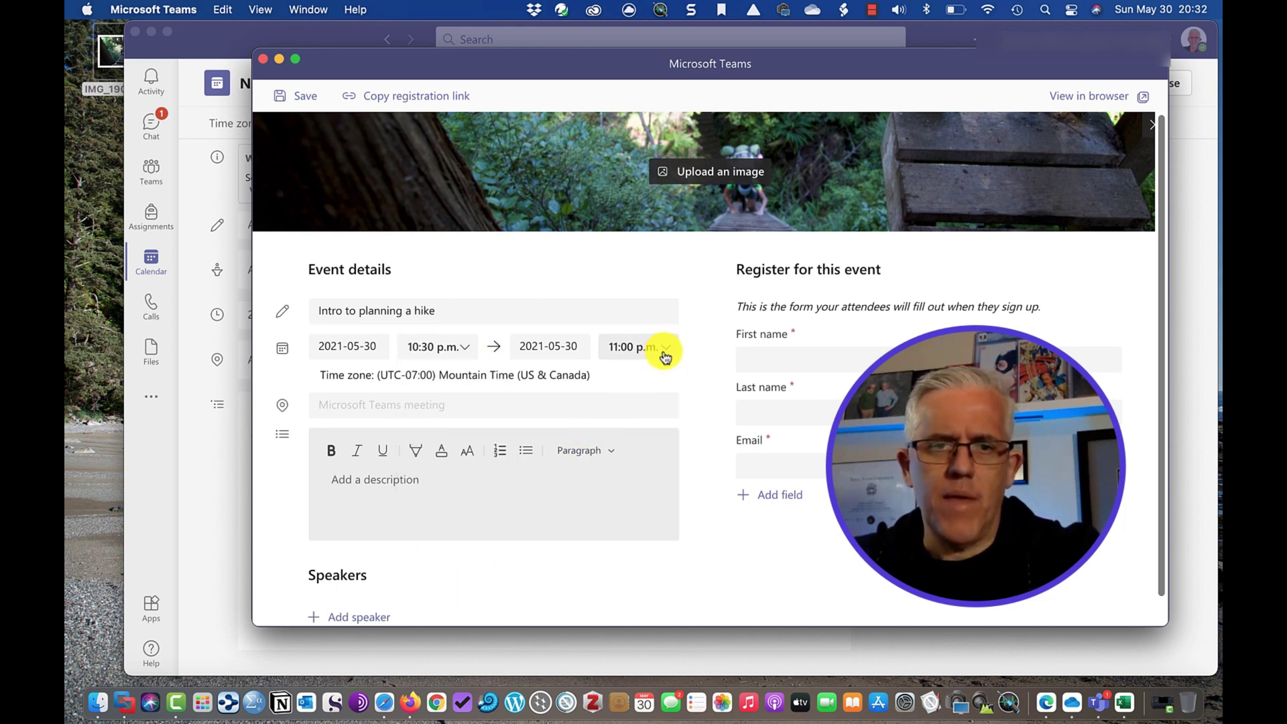
pyautogui.click(661, 348)
pyautogui.click(631, 401)
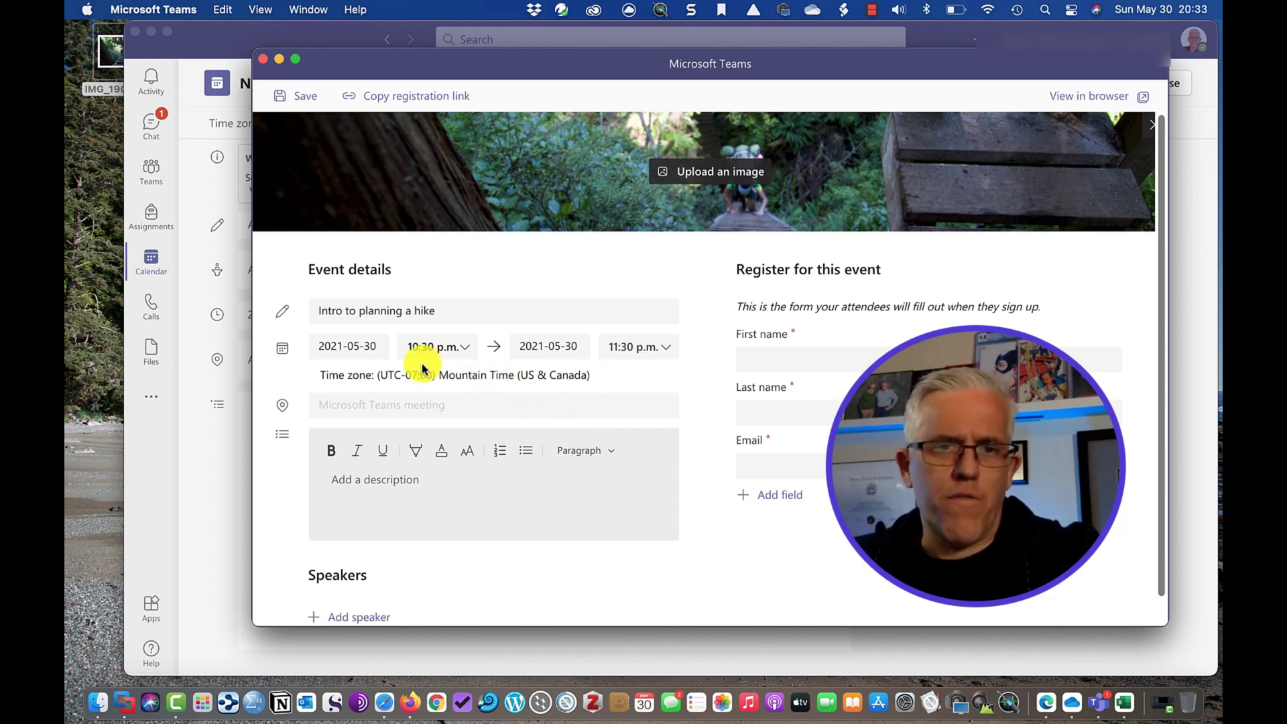
pyautogui.hscroll(1, 423, 367)
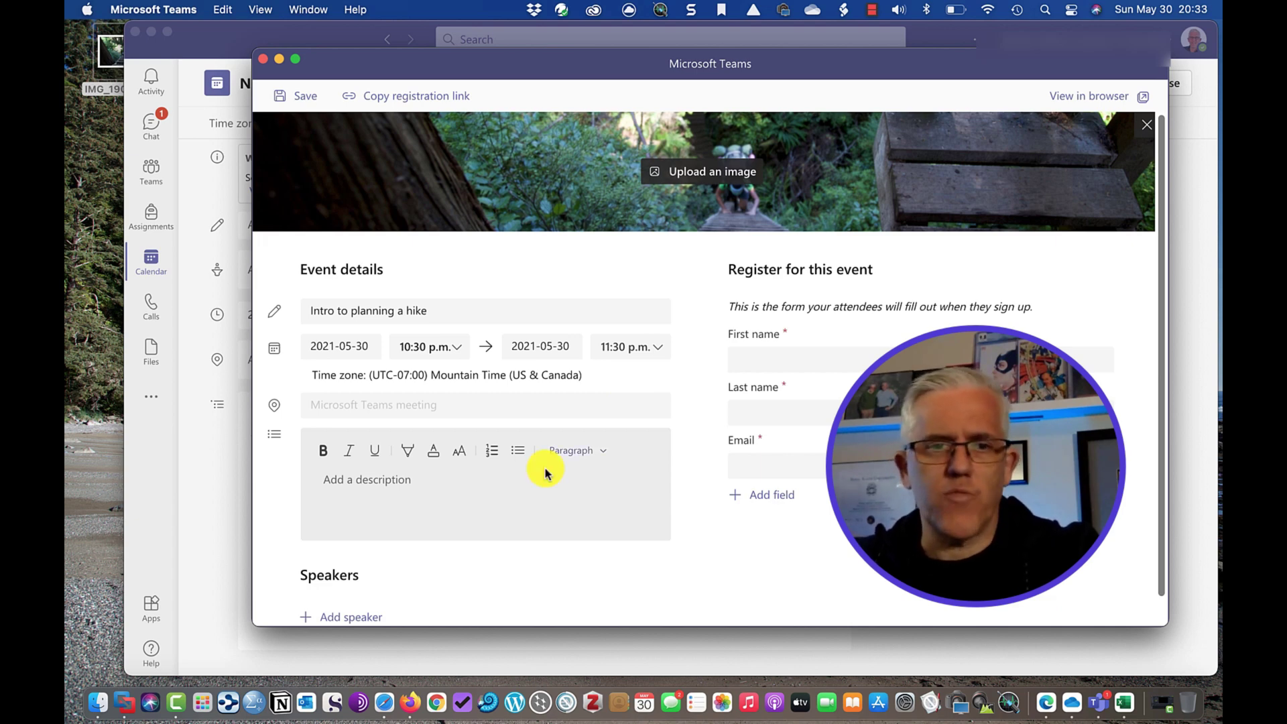
# Write 'Planning a Hike' as the event description heading and start a new line.
pyautogui.click(324, 450)
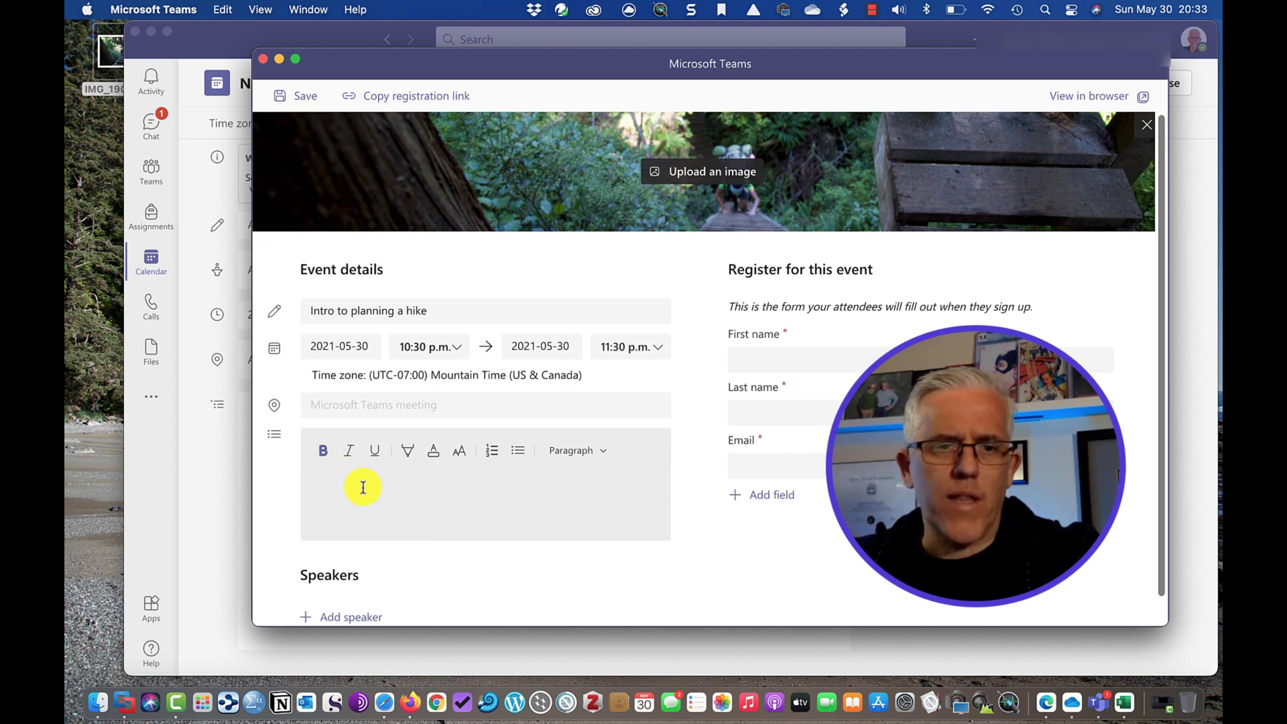
pyautogui.write('Pl')
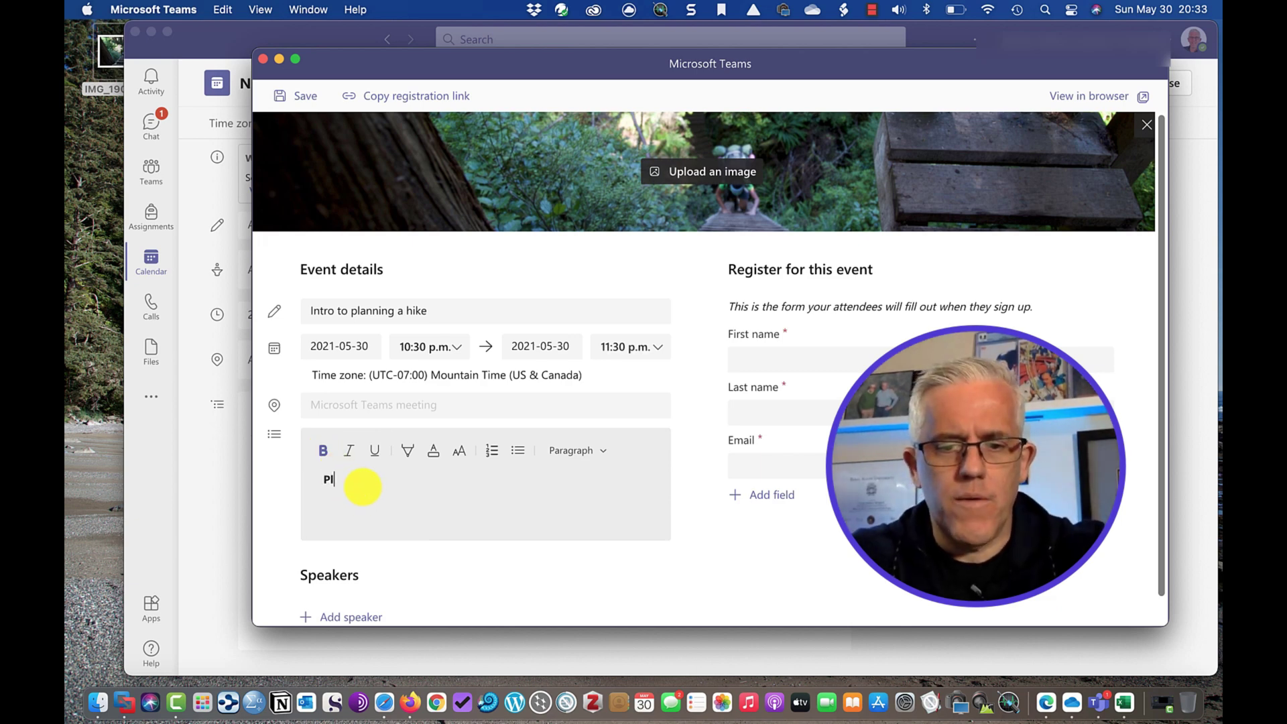
pyautogui.write('anning a Hi')
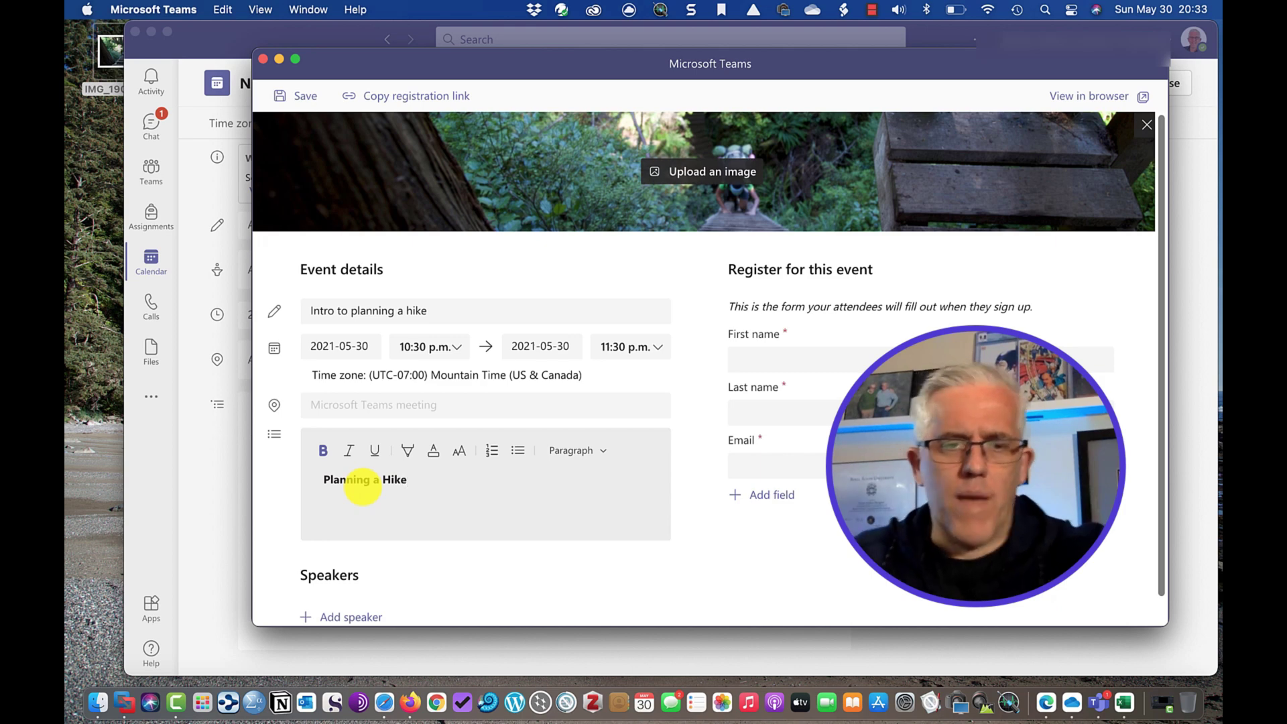
pyautogui.write('ke')
pyautogui.press('Return')
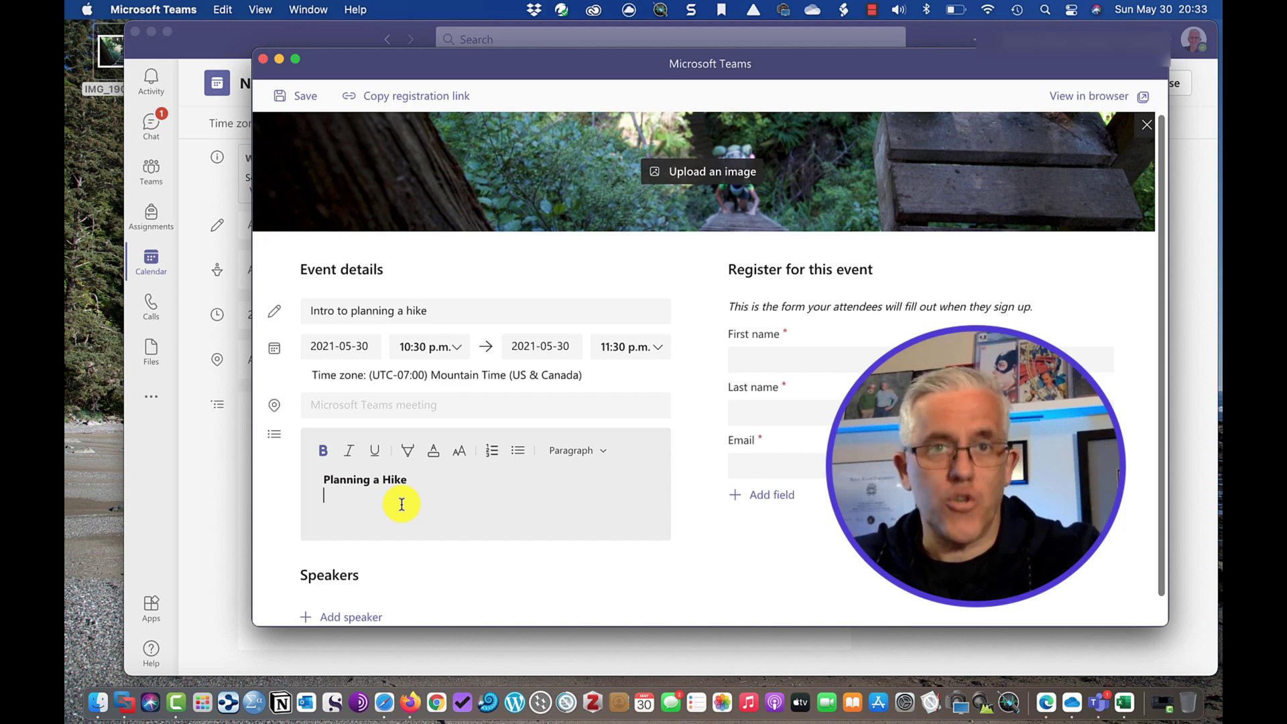
pyautogui.scroll(-1, 402, 504)
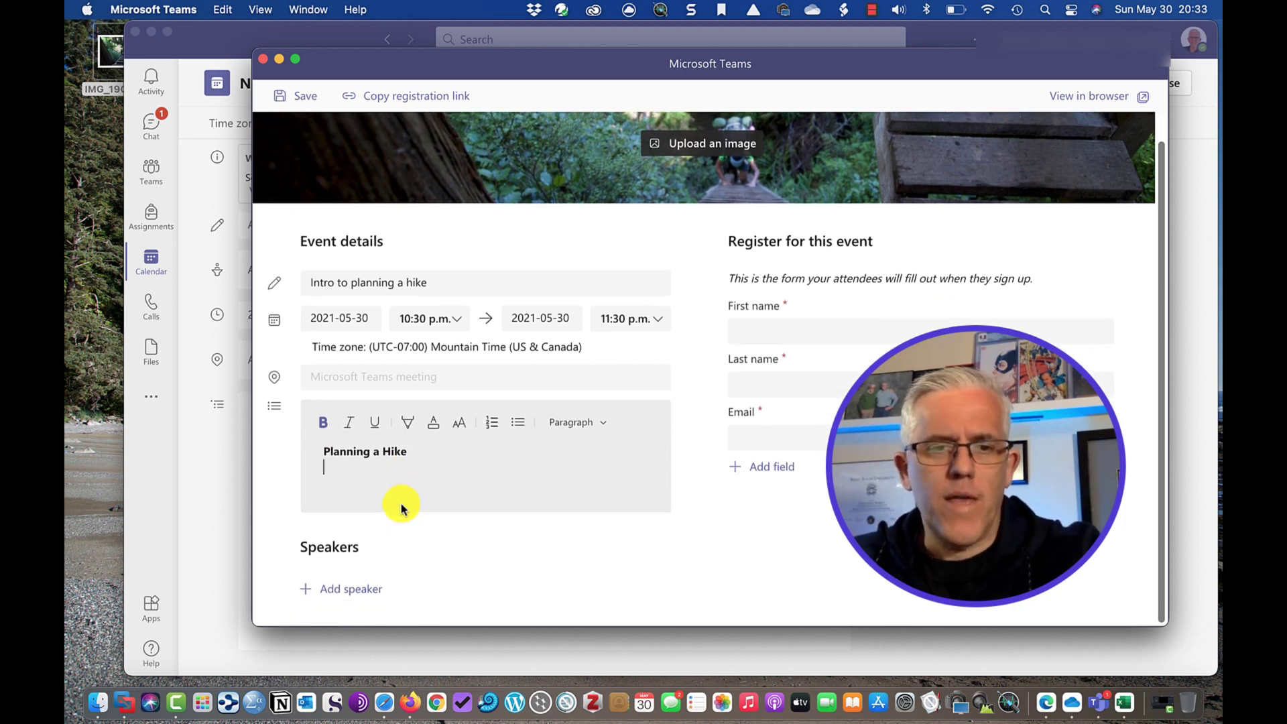
# Add a speaker by name with a short bio describing them as a hiker.
pyautogui.click(348, 594)
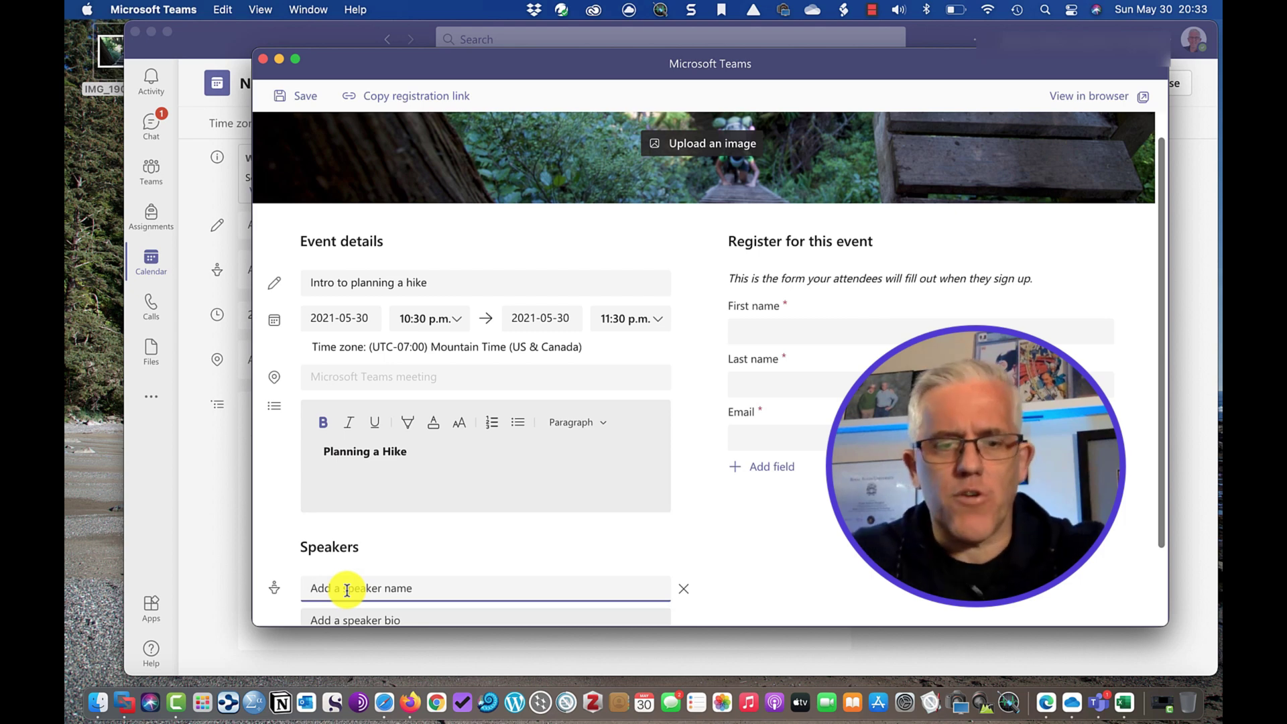
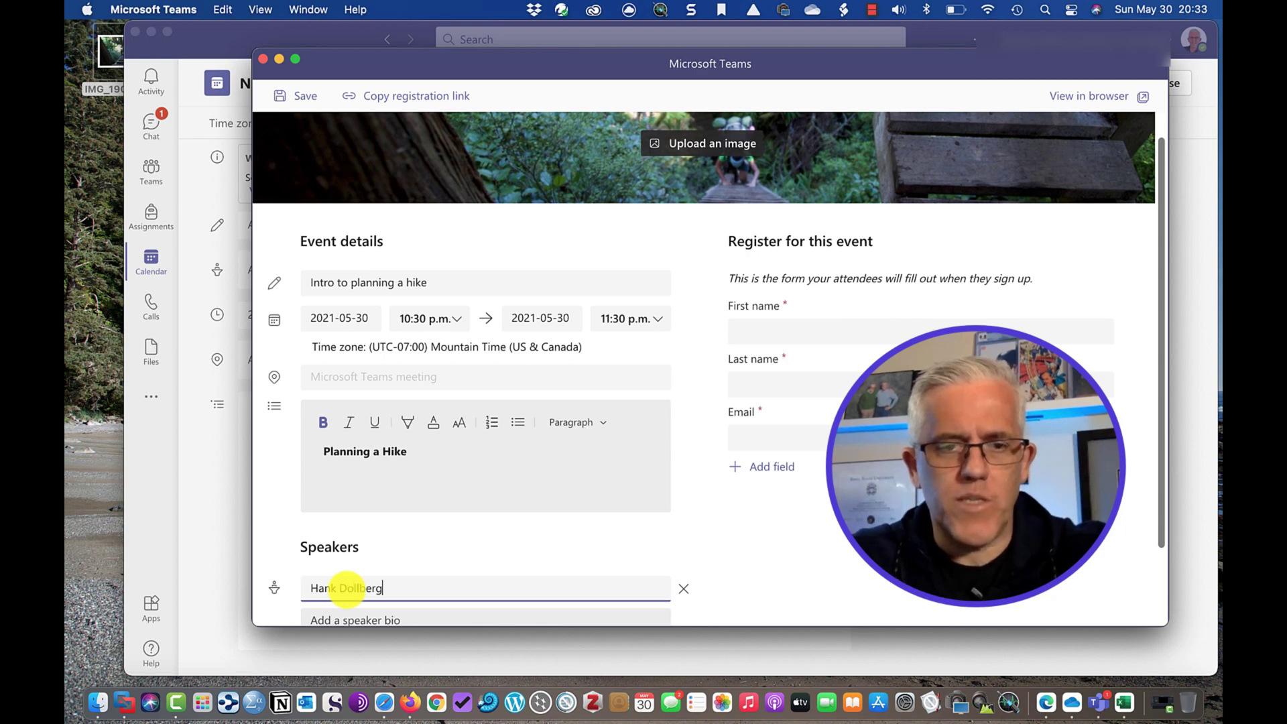
pyautogui.press('Tab')
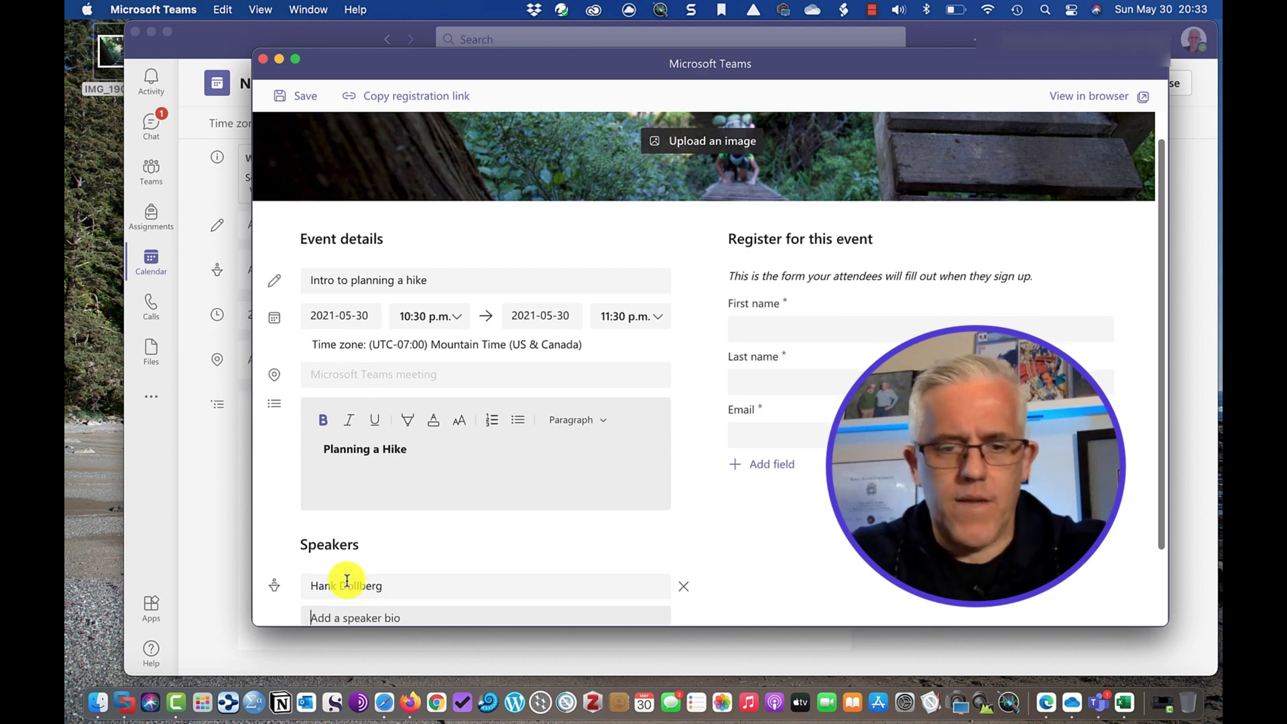
pyautogui.write('Hank is ')
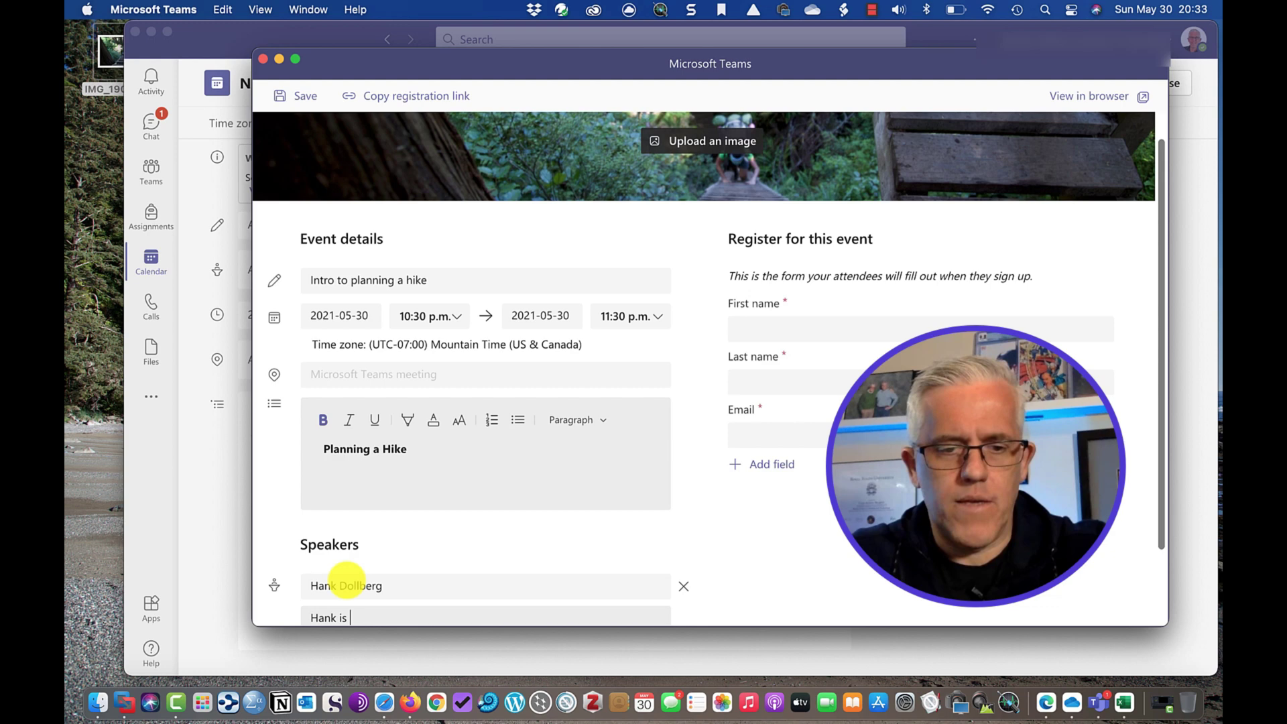
pyautogui.write('a hiker')
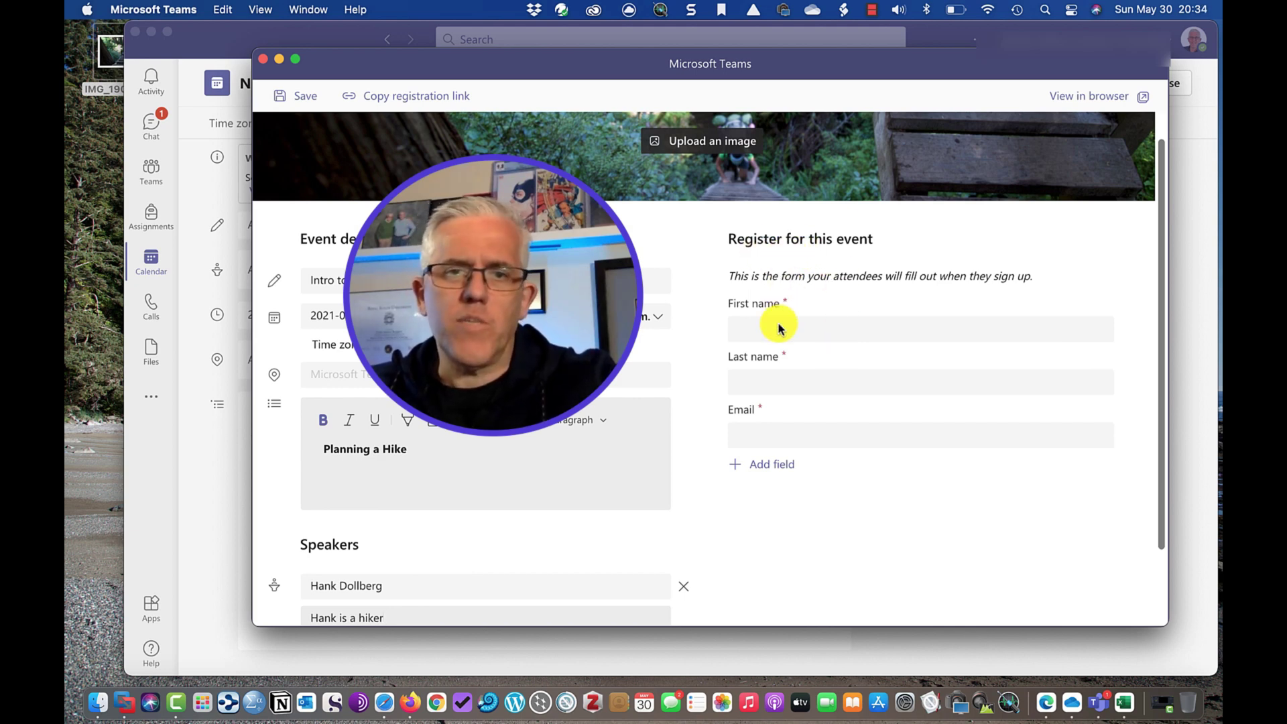
# Add choice question 'How experienced are you with hiking': Expert, Some experience, No experience.
pyautogui.click(753, 470)
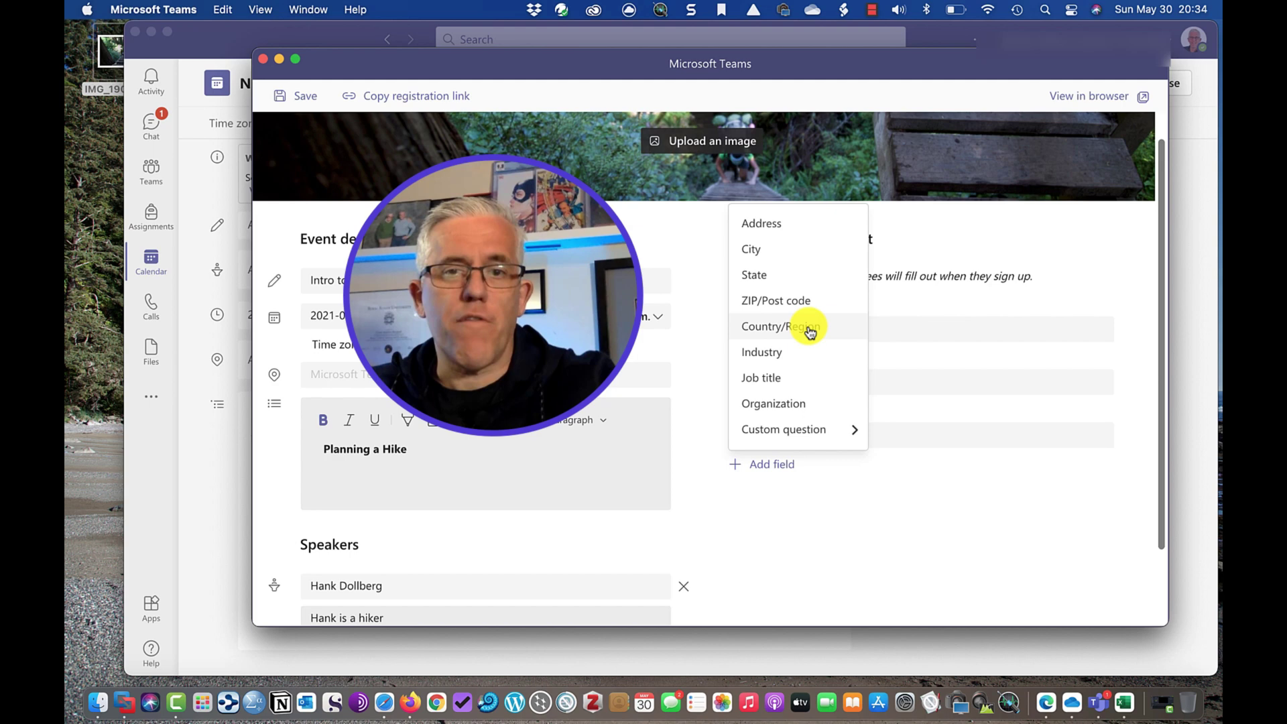
pyautogui.click(791, 437)
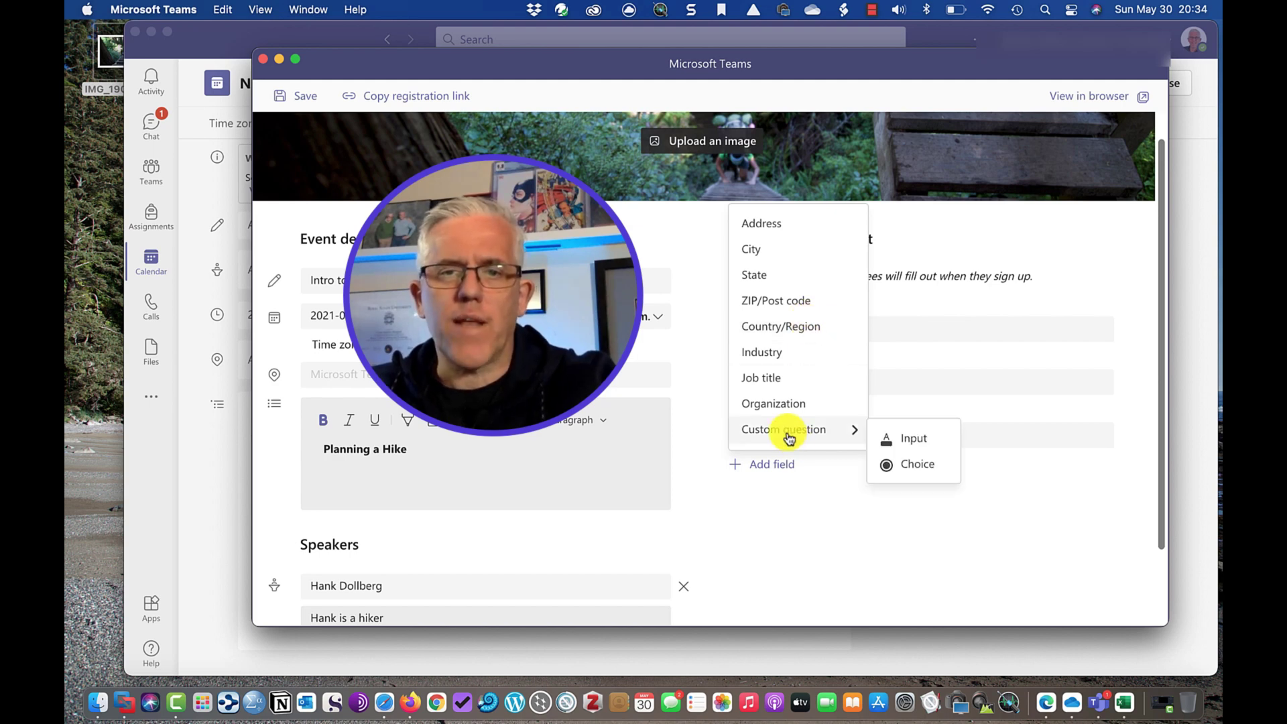
pyautogui.click(921, 469)
pyautogui.click(828, 485)
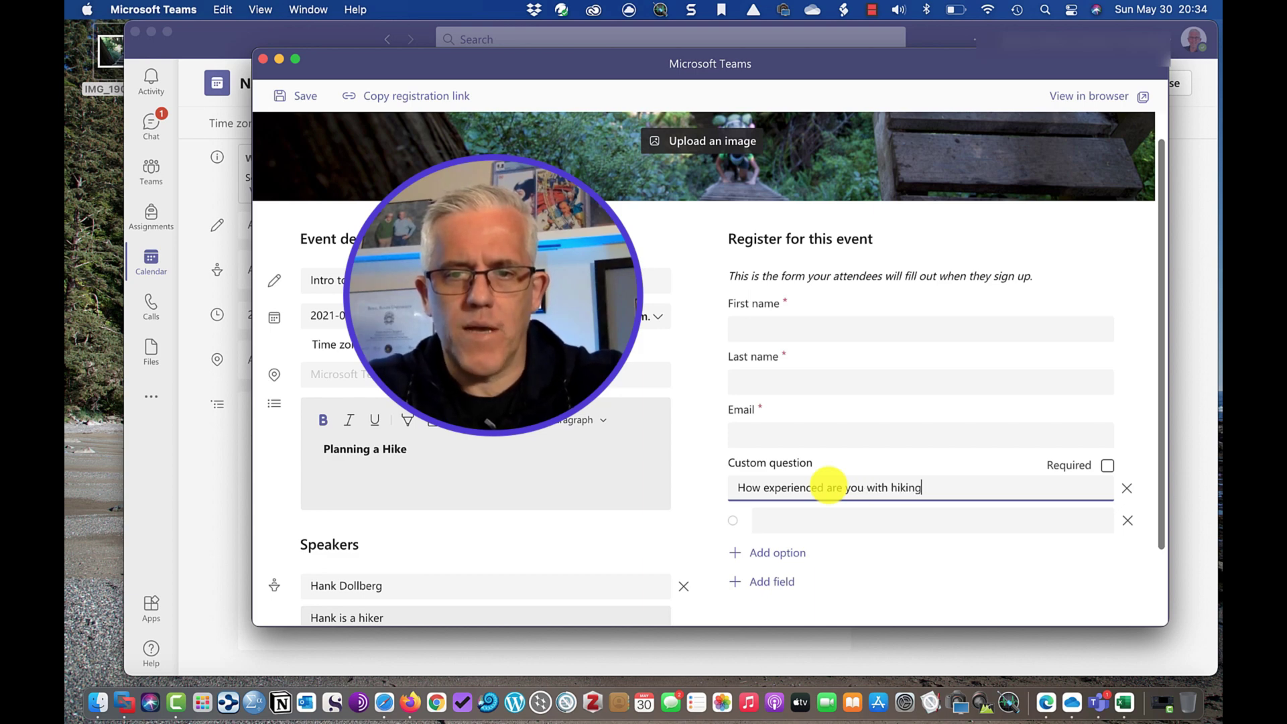
pyautogui.click(819, 523)
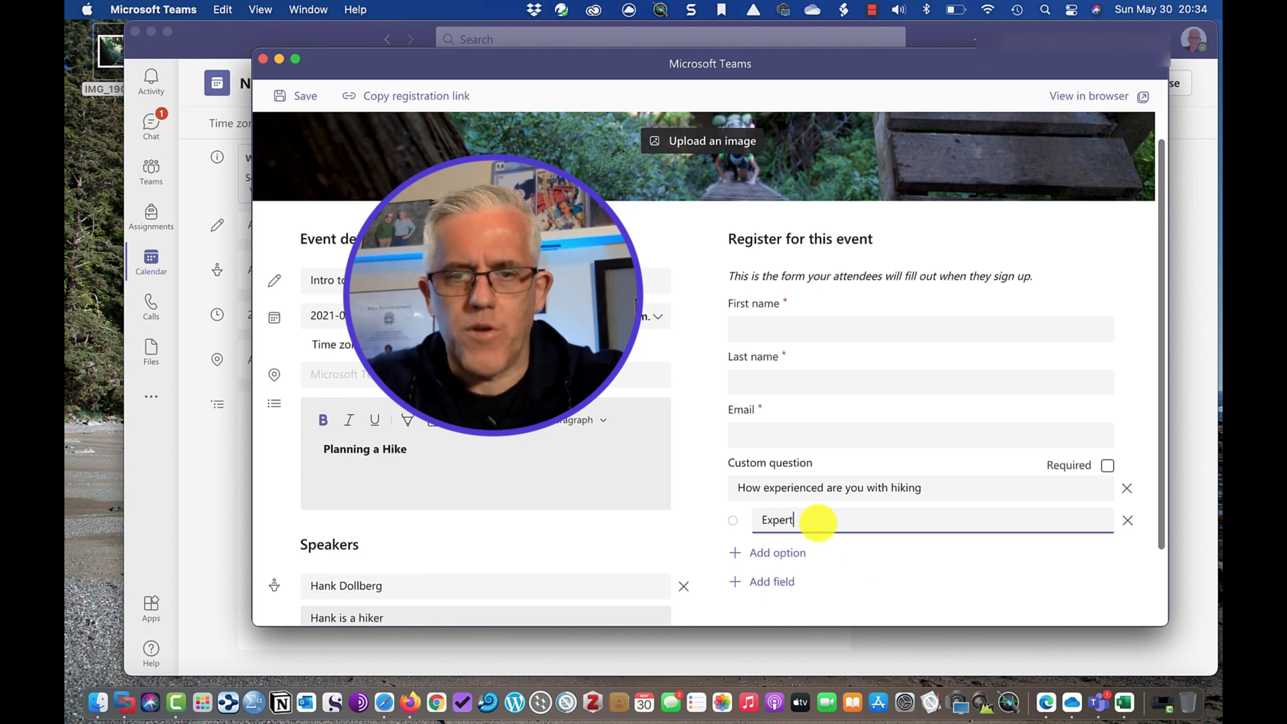
pyautogui.click(776, 554)
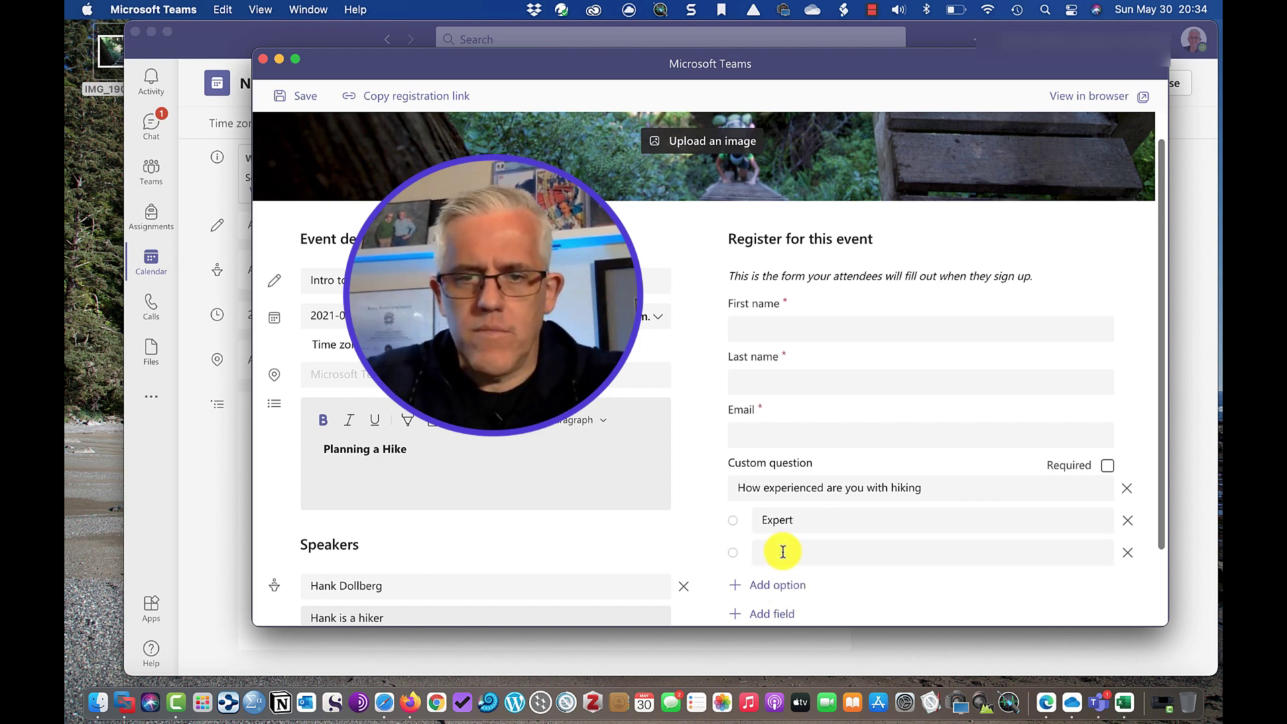
pyautogui.click(783, 552)
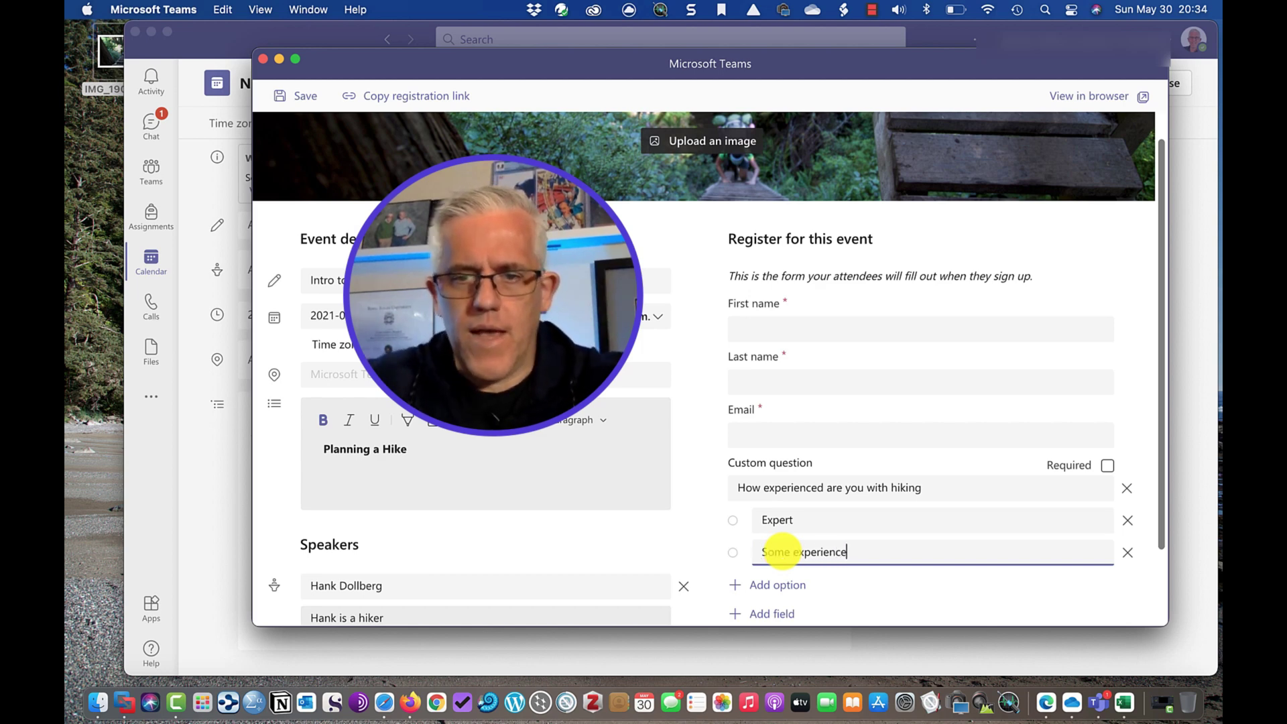
pyautogui.click(773, 586)
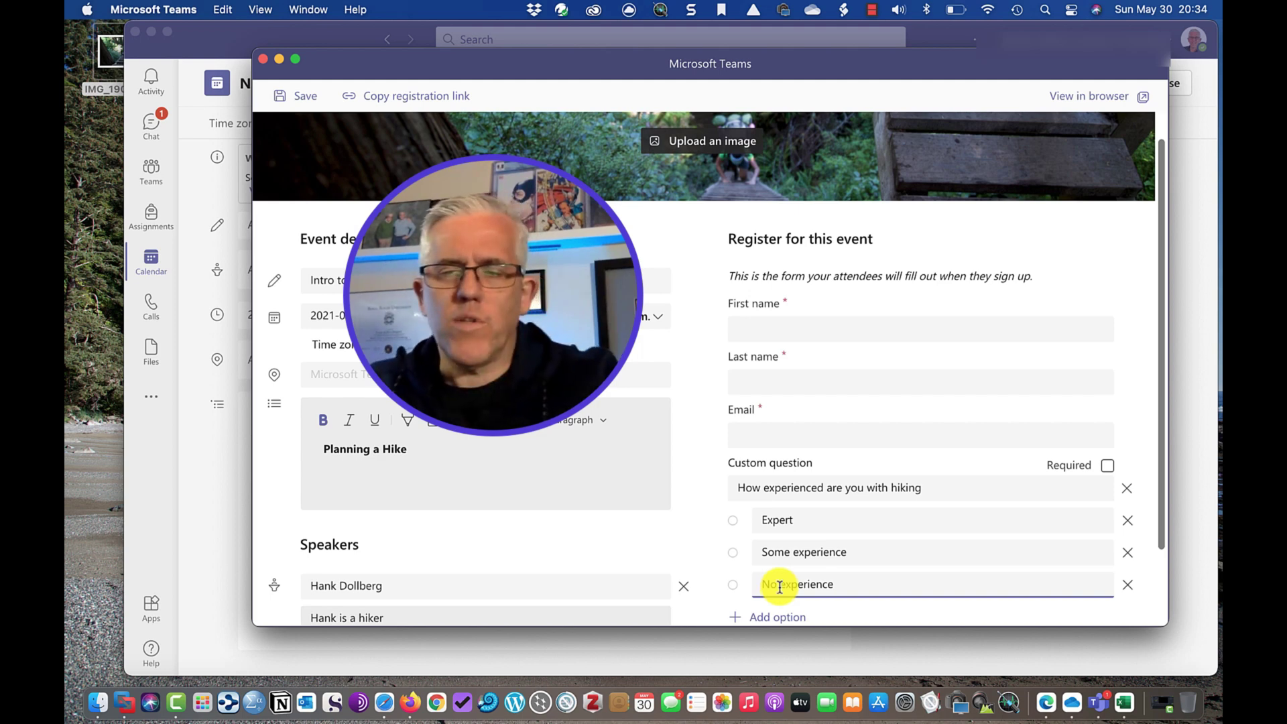
pyautogui.scroll(-3, 804, 570)
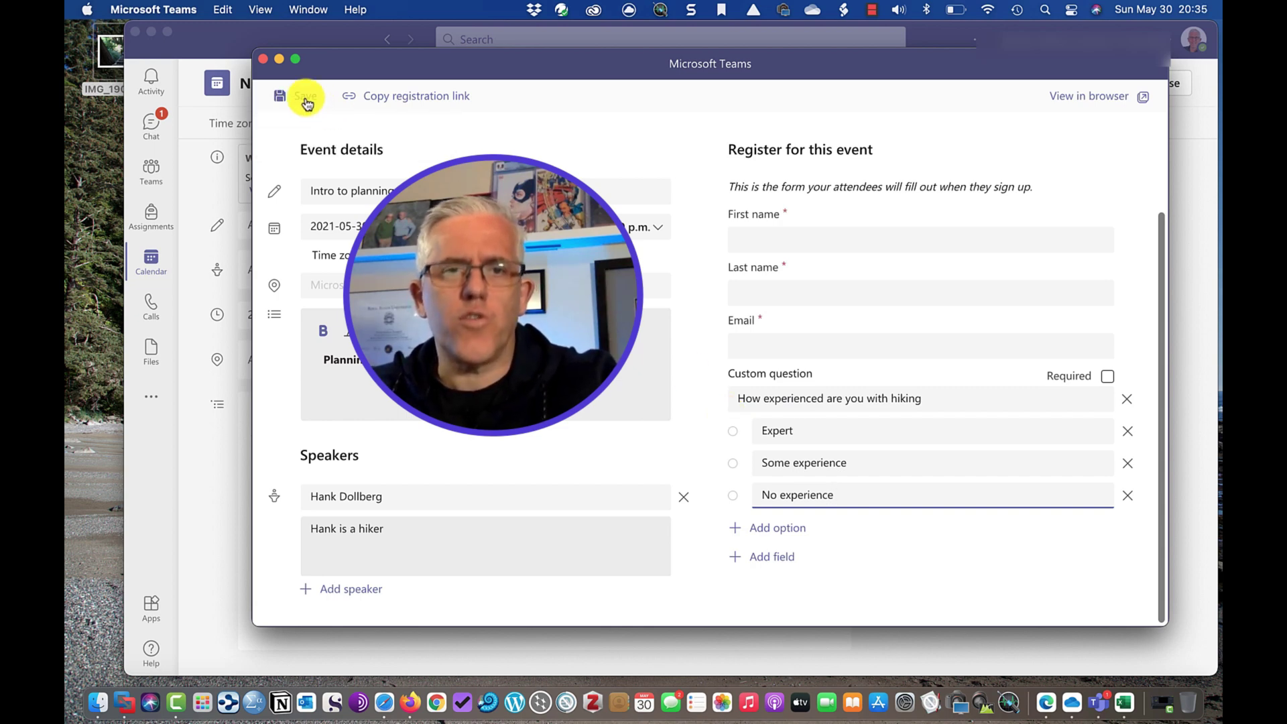
# Save the customised registration form.
pyautogui.click(305, 99)
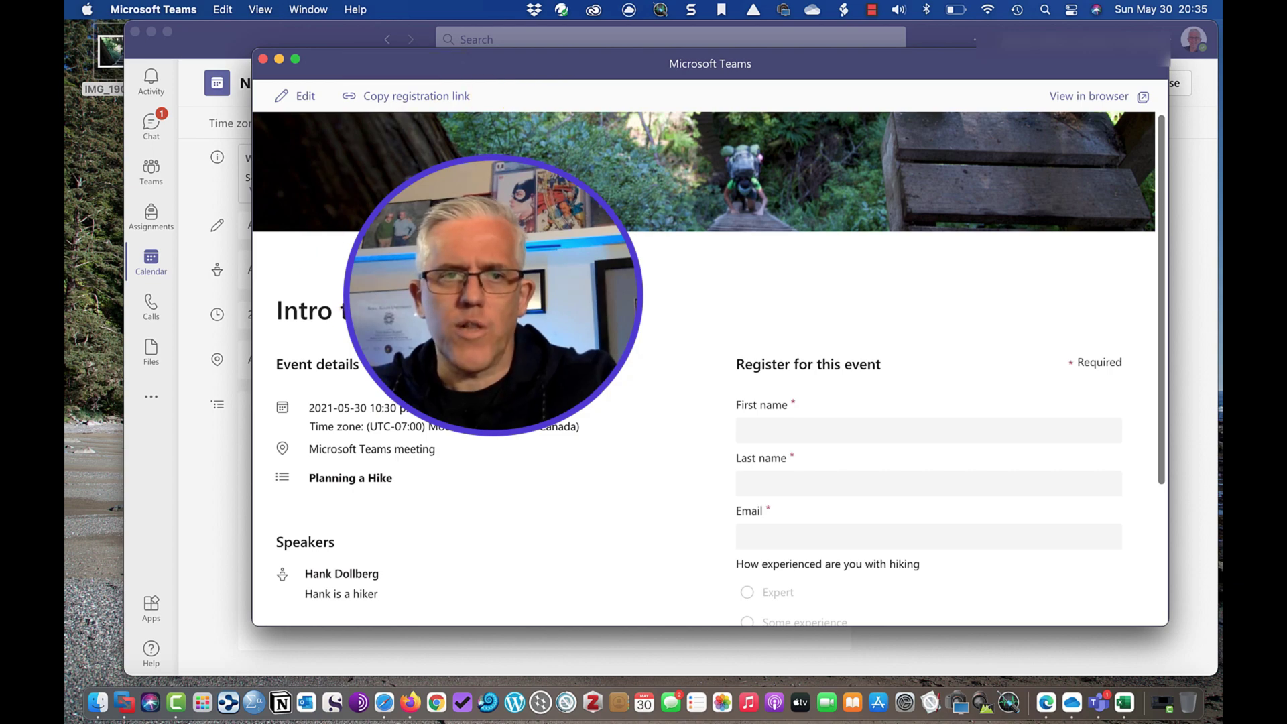
# Close the registration form and title the meeting 'Plan a hike webinar'.
pyautogui.click(263, 58)
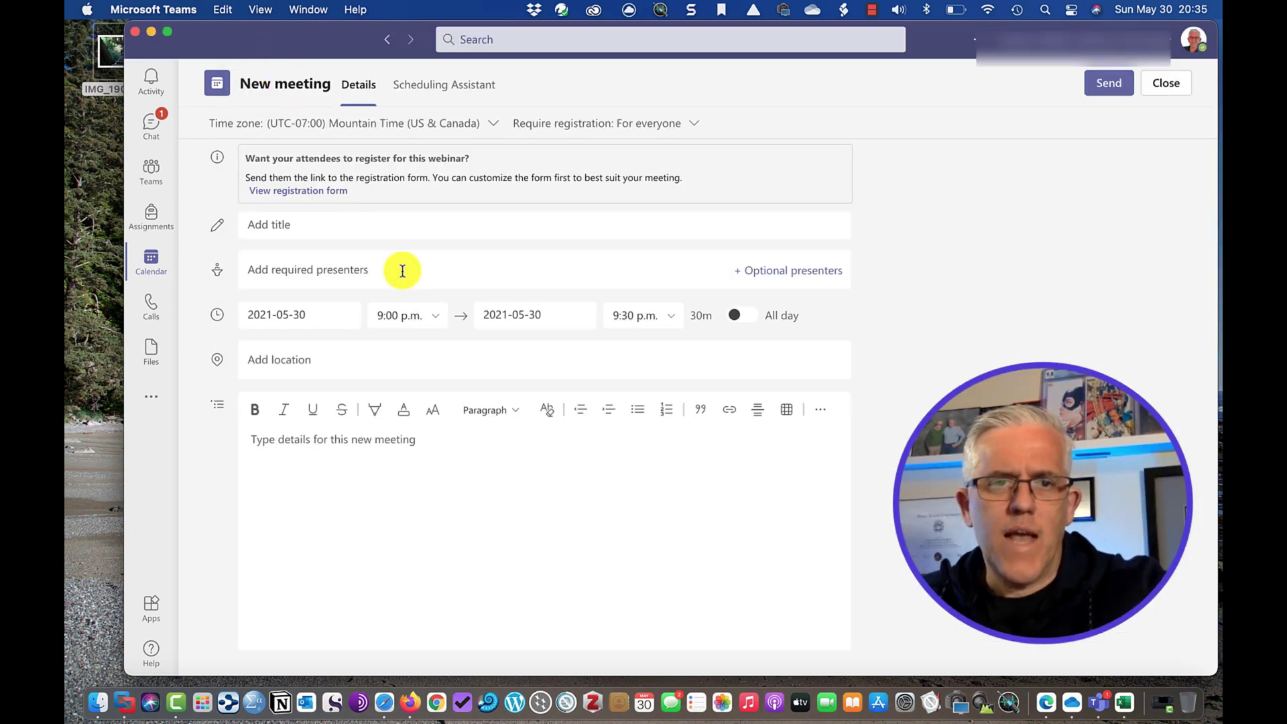
pyautogui.click(321, 227)
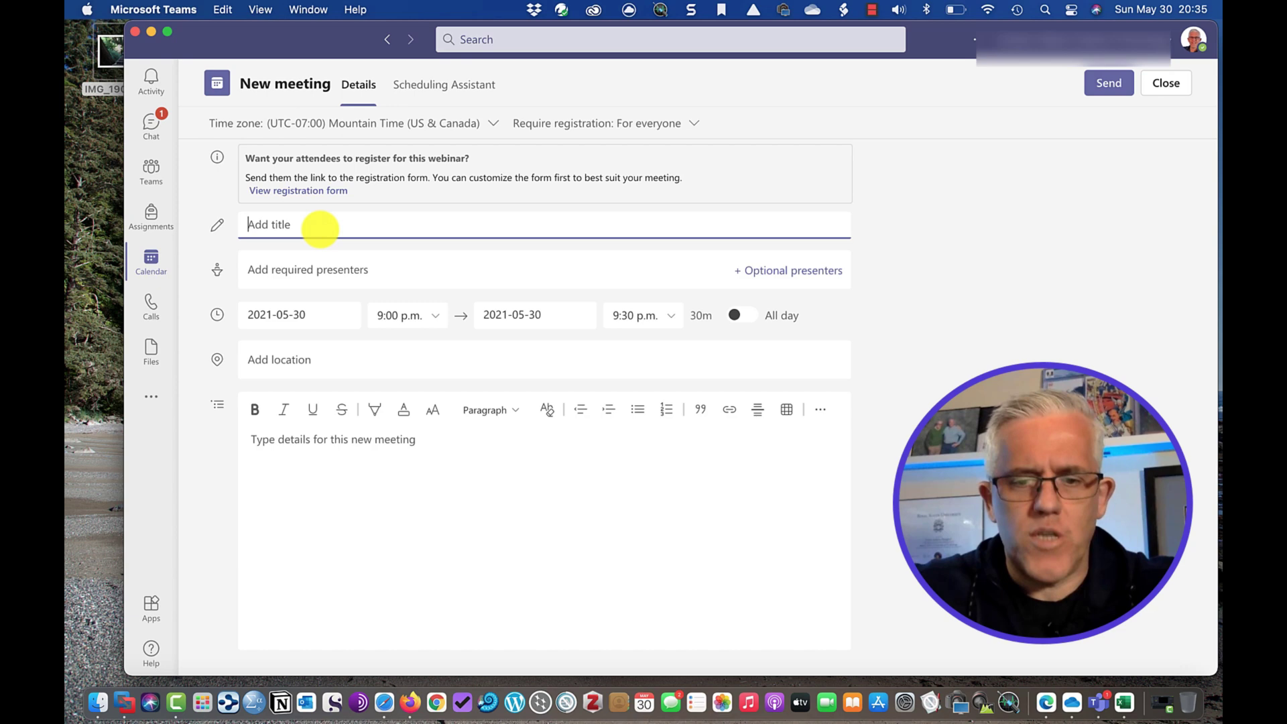
pyautogui.write('Oplan')
pyautogui.press('BackSpace')
pyautogui.press('BackSpace')
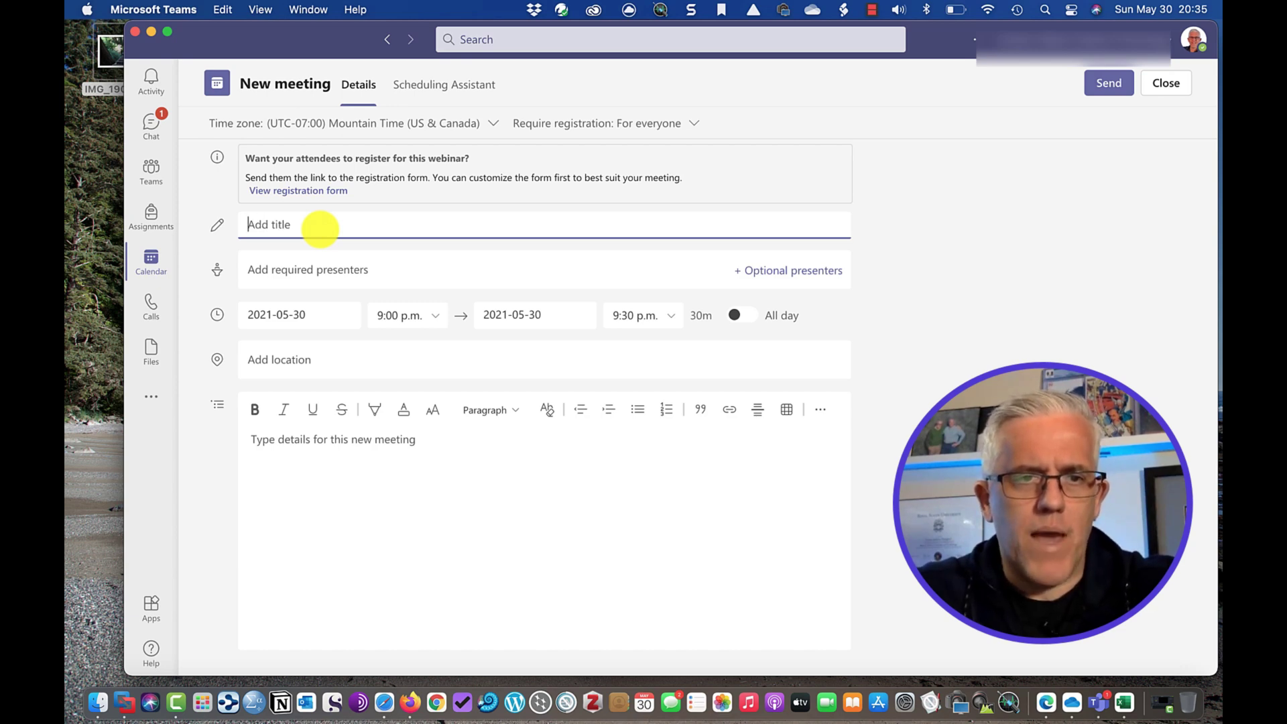
pyautogui.write('Plan a hike webinar')
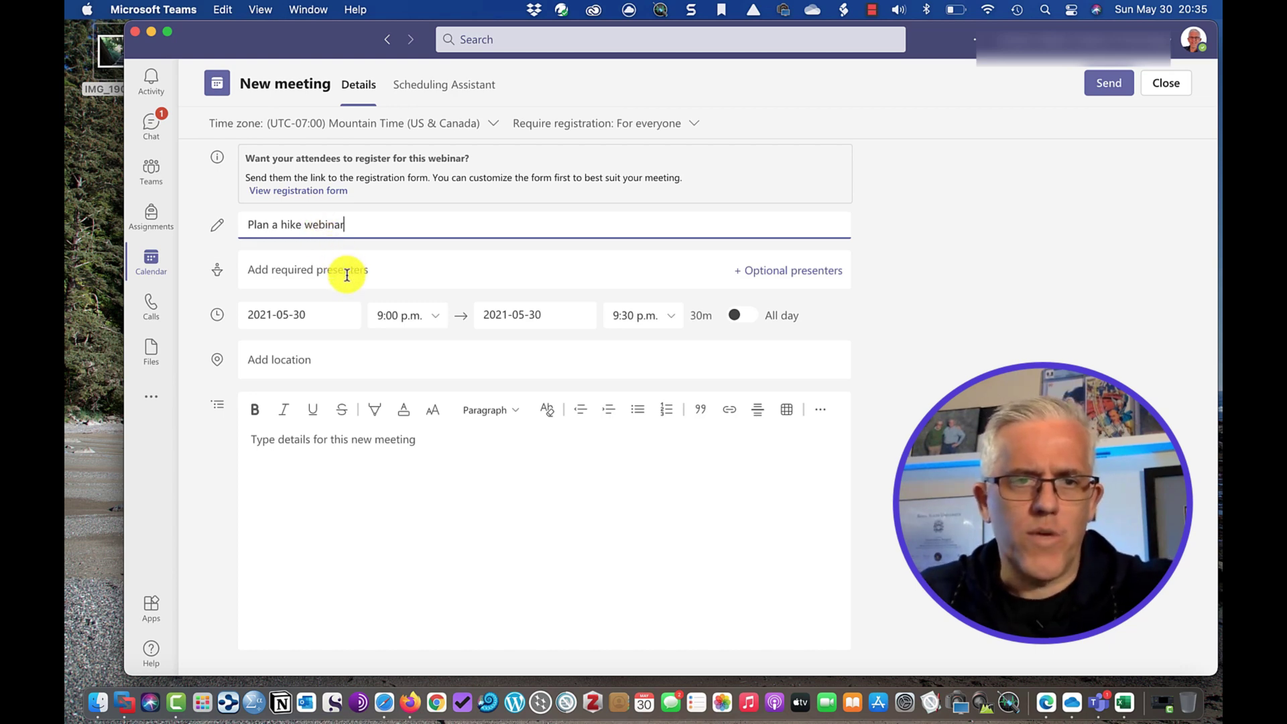
# Add the instructor account as the webinar's required presenter.
pyautogui.click(347, 272)
pyautogui.write('fanlk')
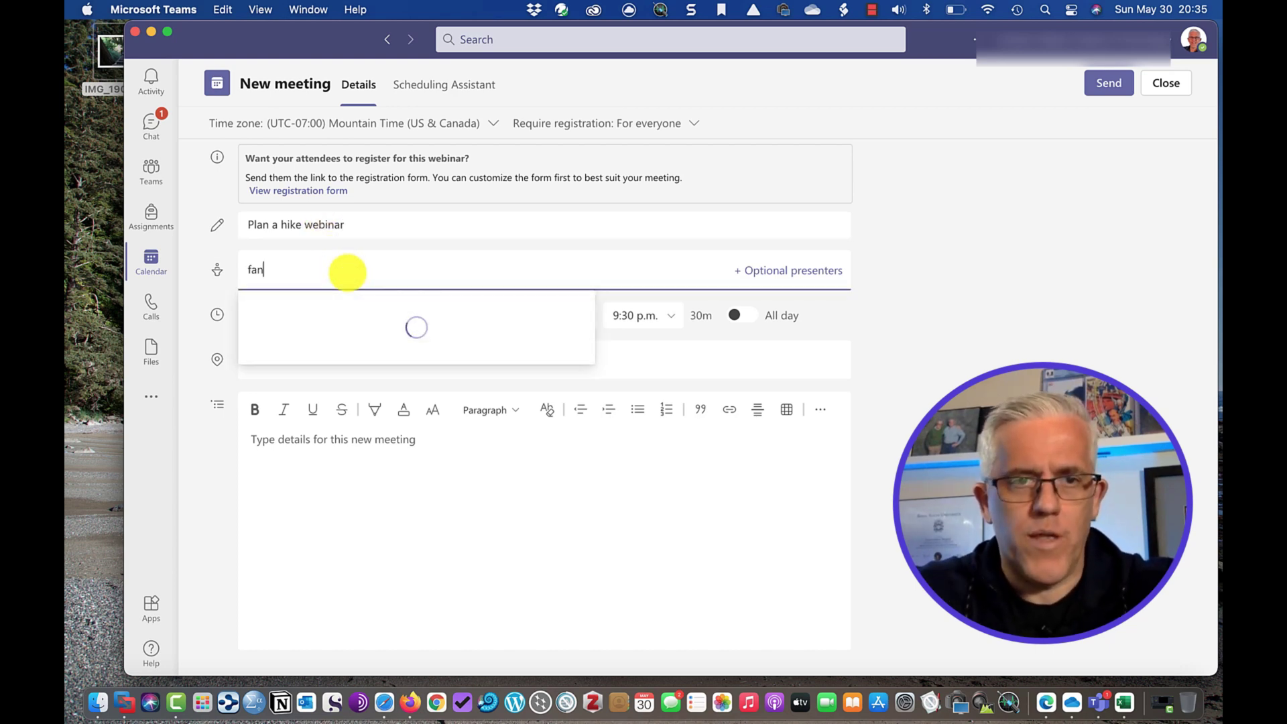
pyautogui.press('BackSpace')
pyautogui.press('BackSpace')
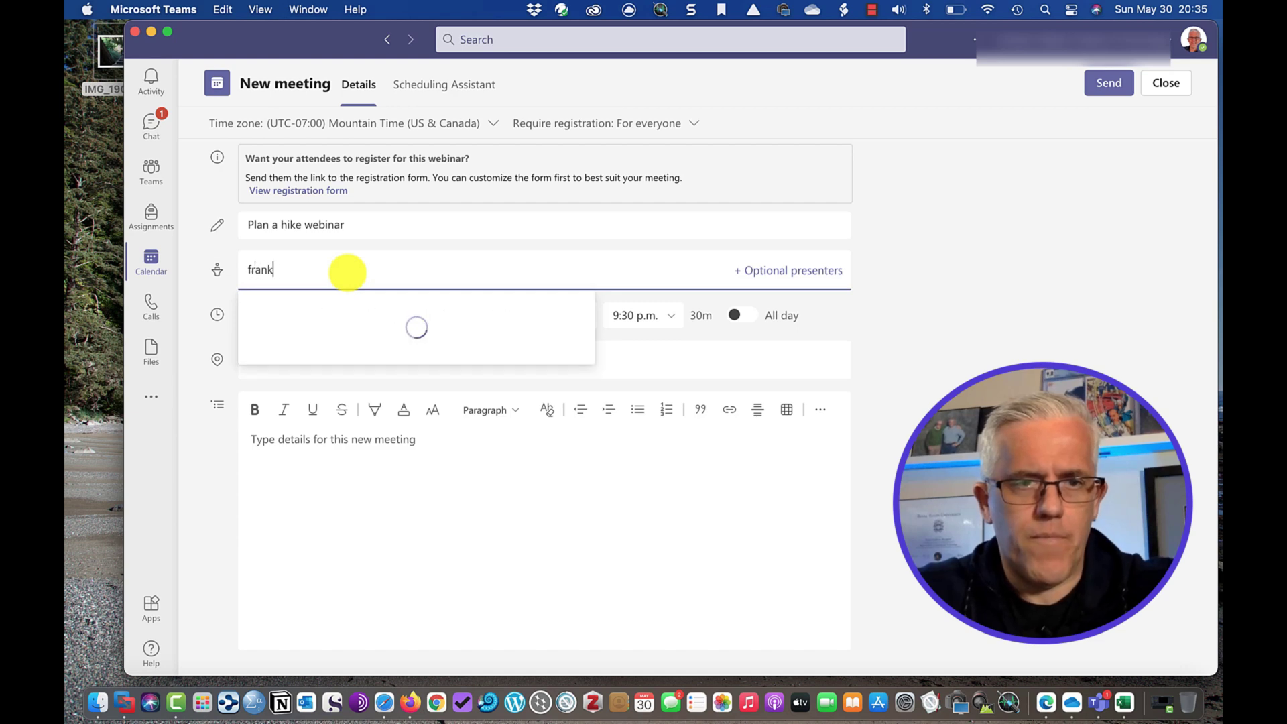
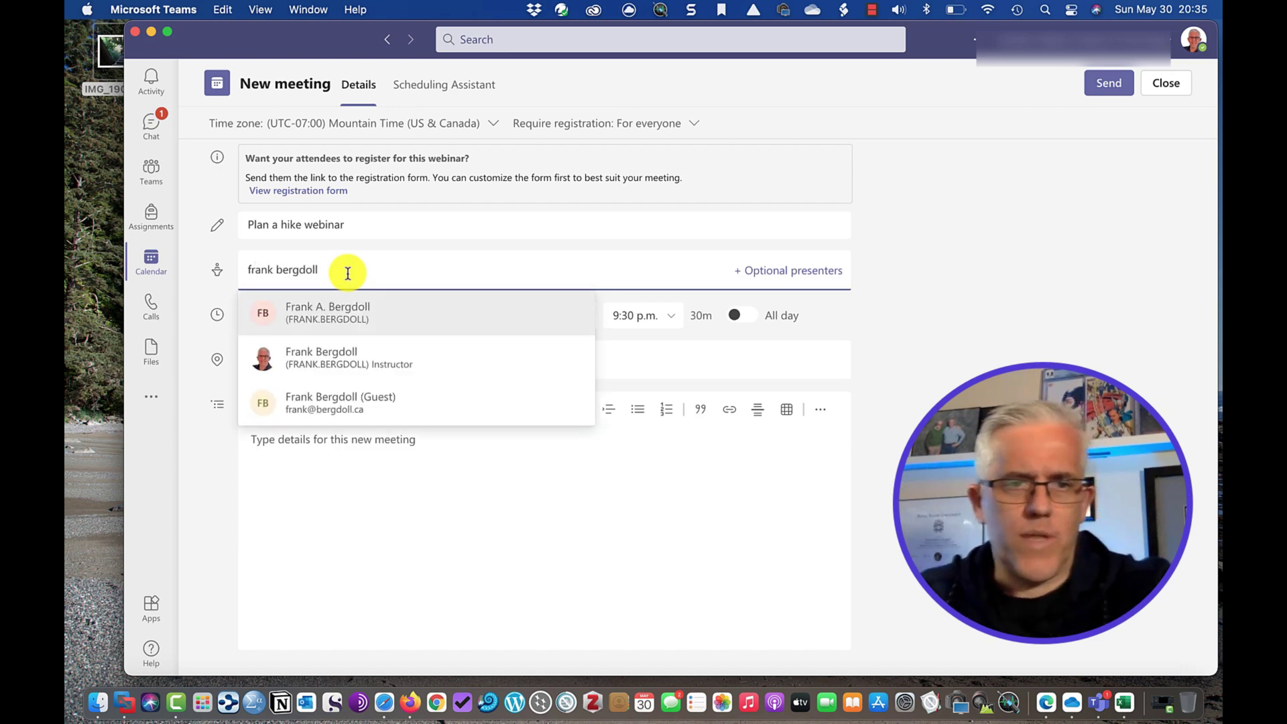
pyautogui.click(324, 353)
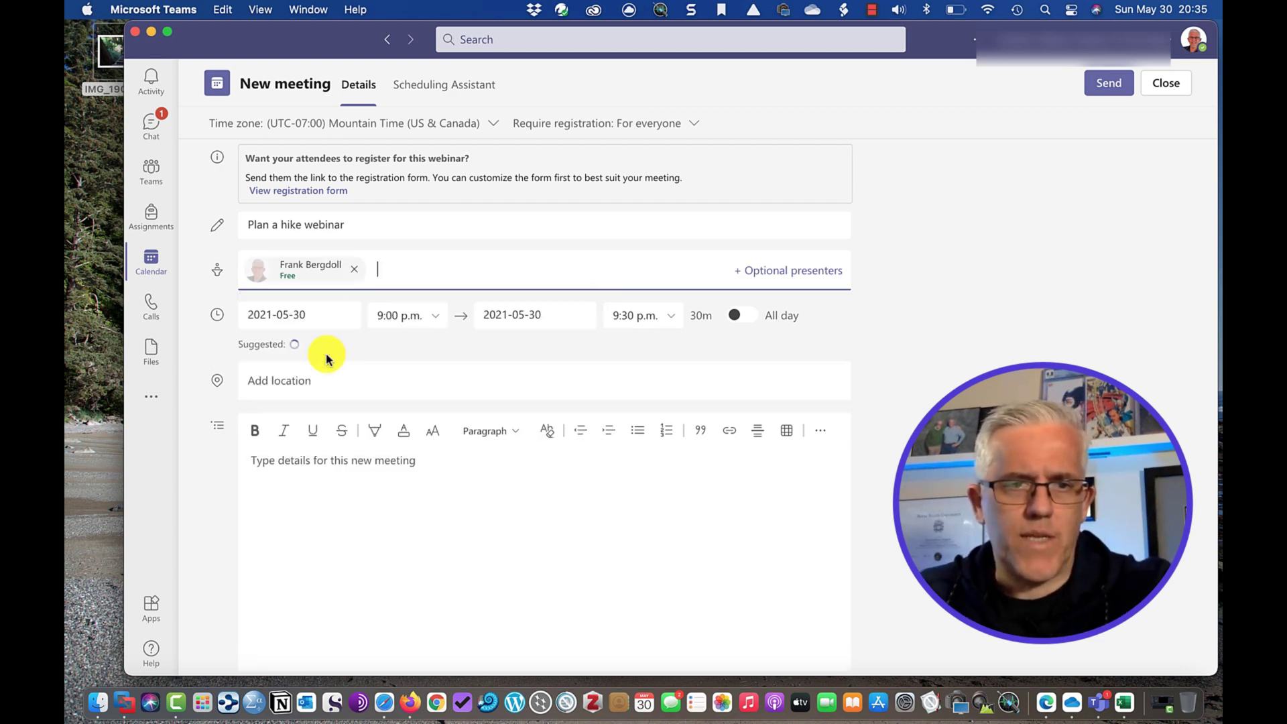
# Set the webinar to 10:30–11:30 p.m. and enter details 'Plan a hike'.
pyautogui.click(427, 328)
pyautogui.scroll(-3, 412, 449)
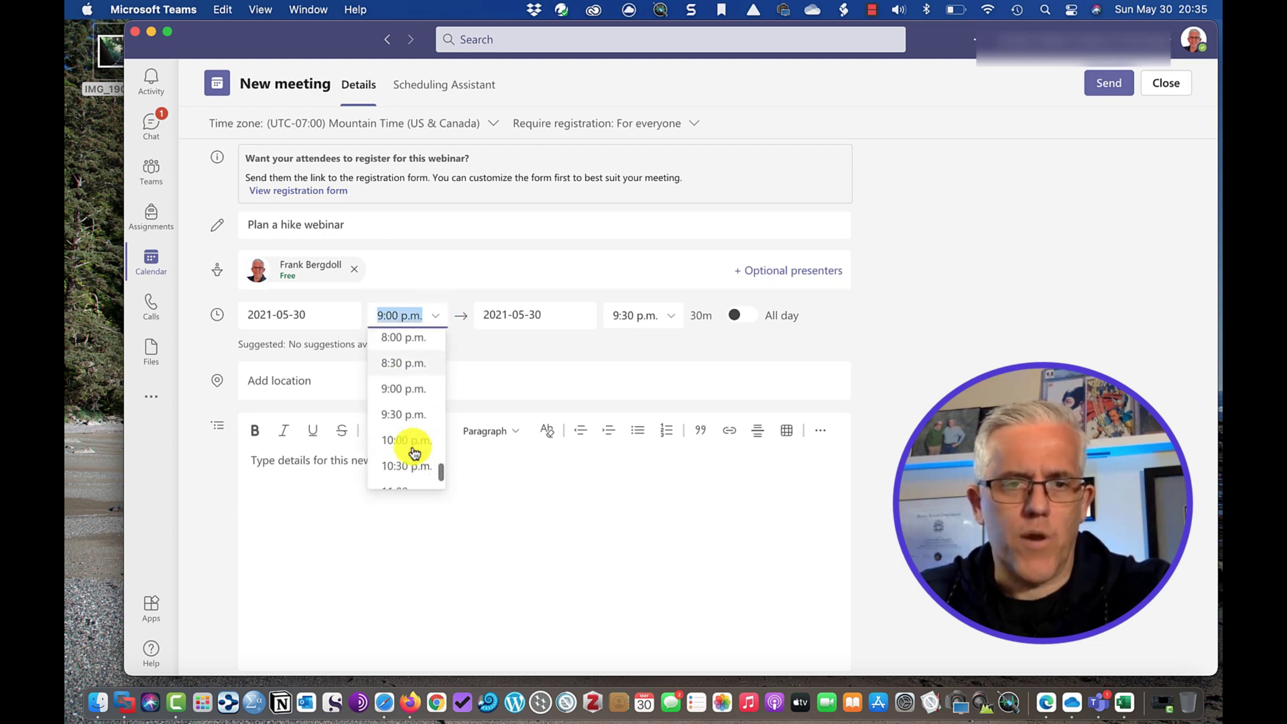
pyautogui.scroll(-1, 410, 452)
pyautogui.click(408, 445)
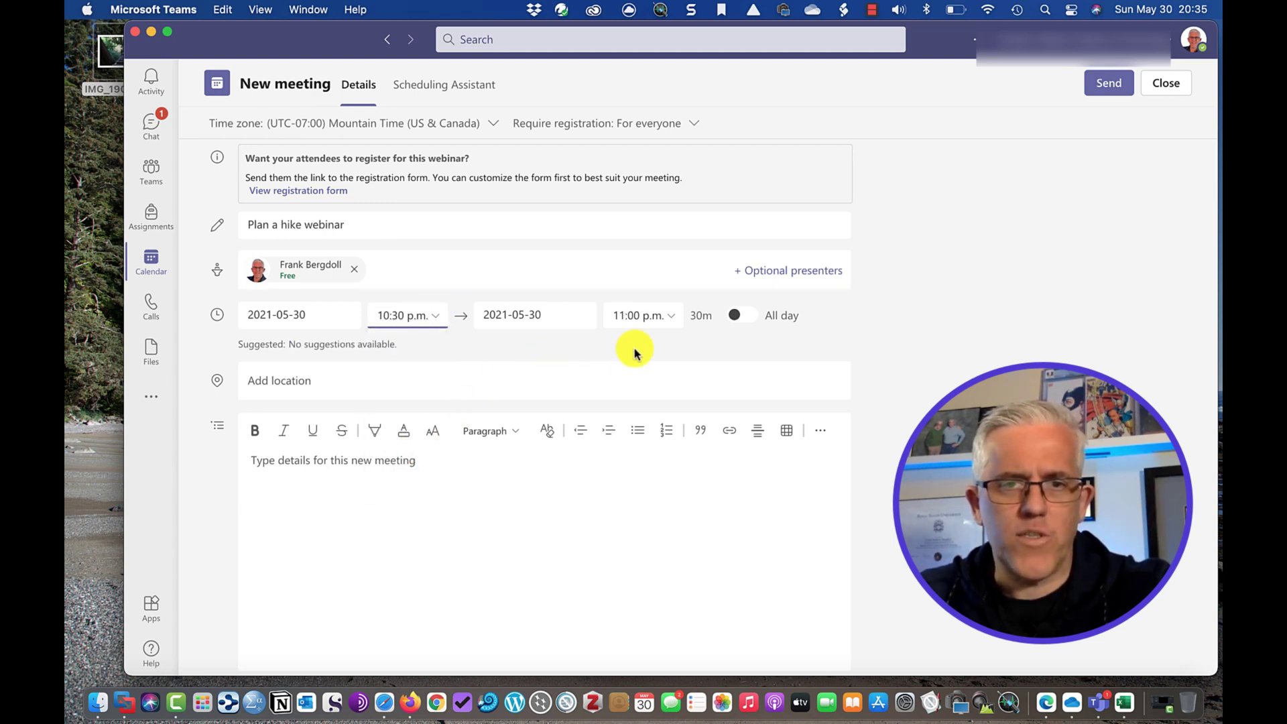
pyautogui.click(680, 326)
pyautogui.click(634, 400)
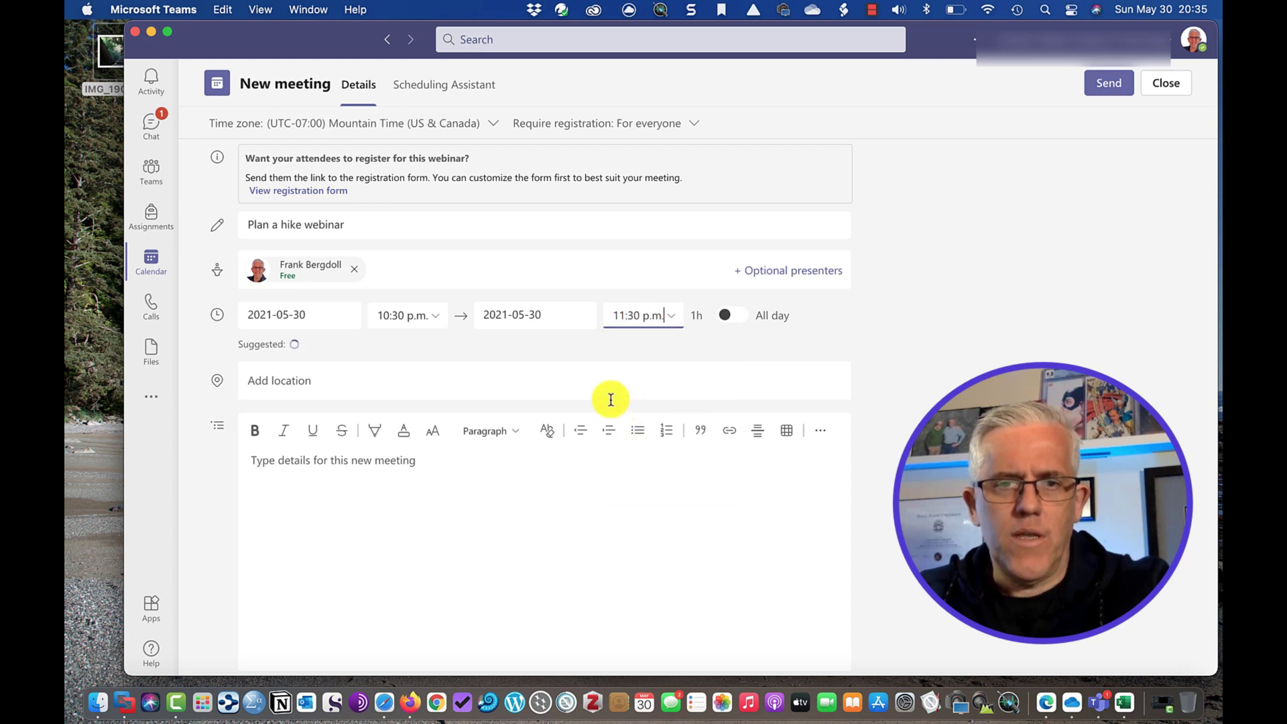
pyautogui.click(331, 459)
pyautogui.write('Plan a hike')
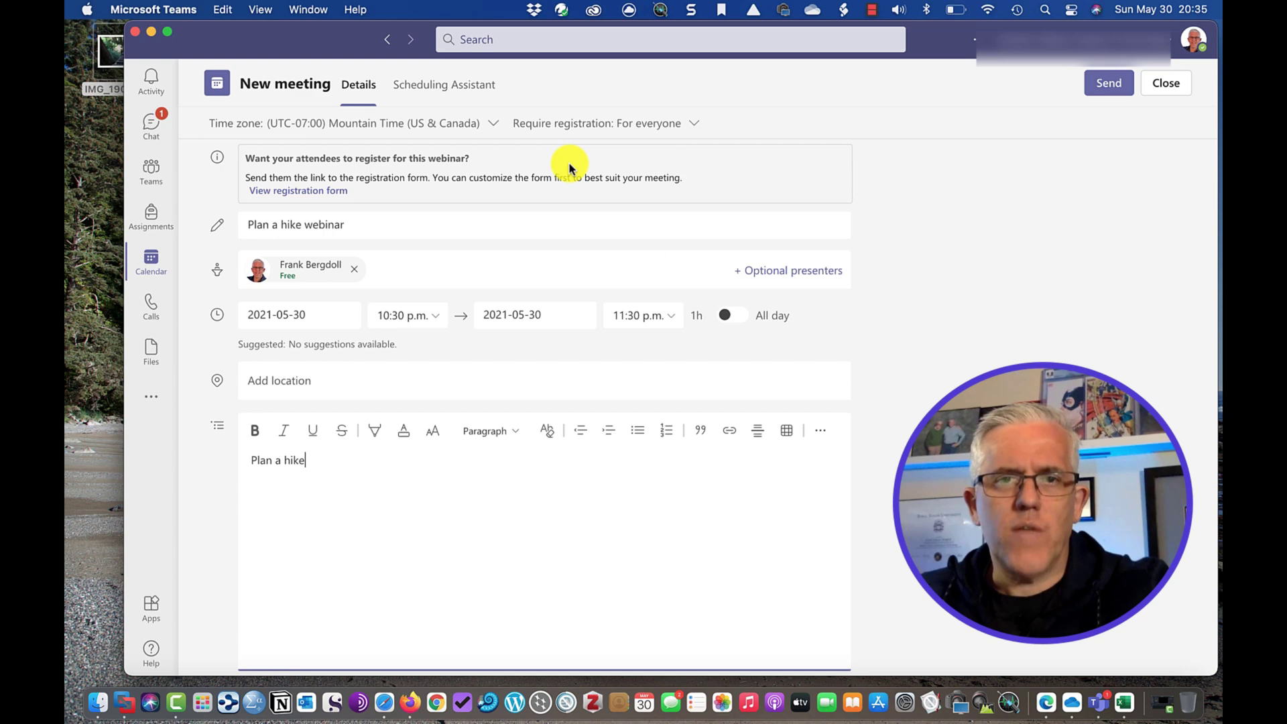
# Send the webinar invitation, then reopen Plan a hike webinar from the calendar for editing.
pyautogui.click(1109, 84)
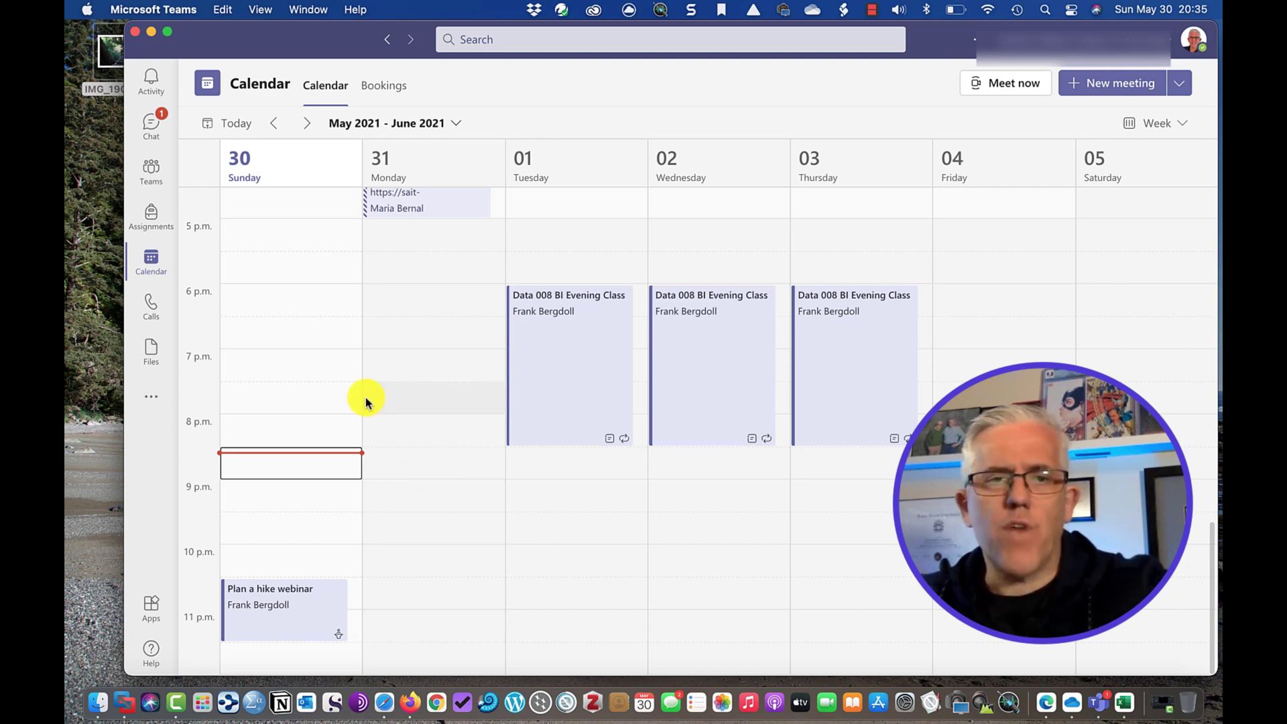
pyautogui.click(306, 615)
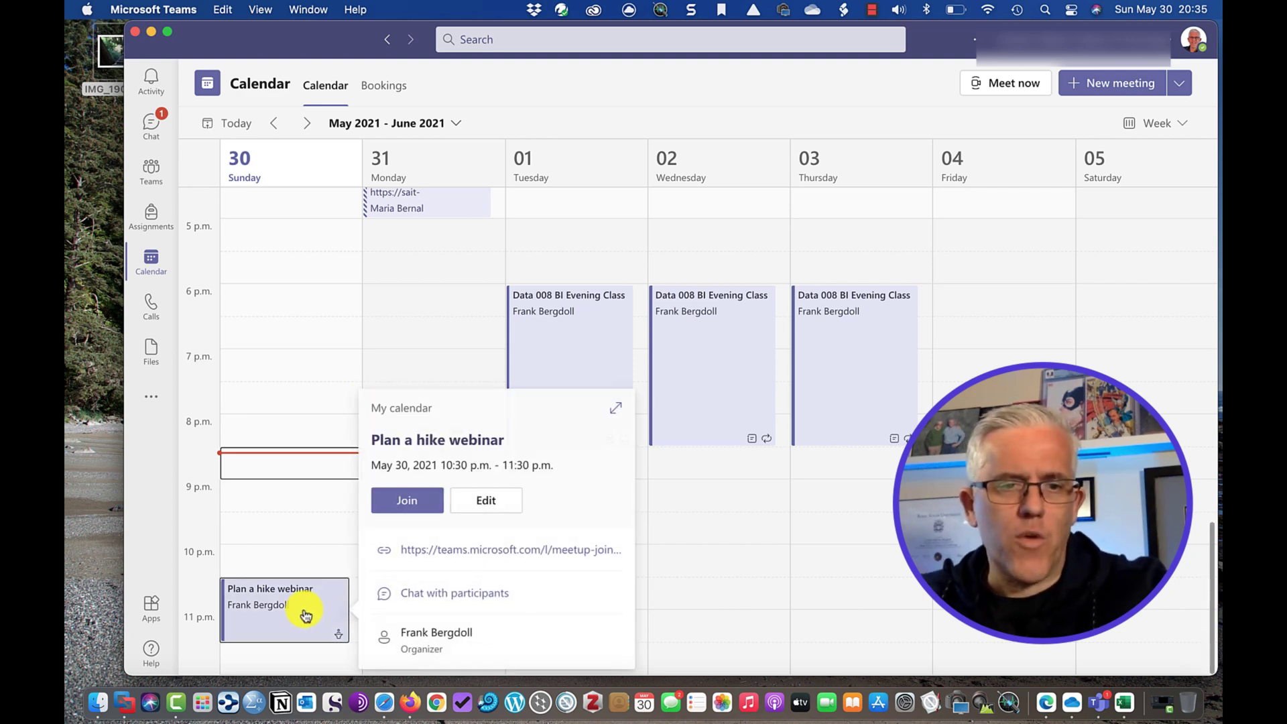
pyautogui.click(477, 497)
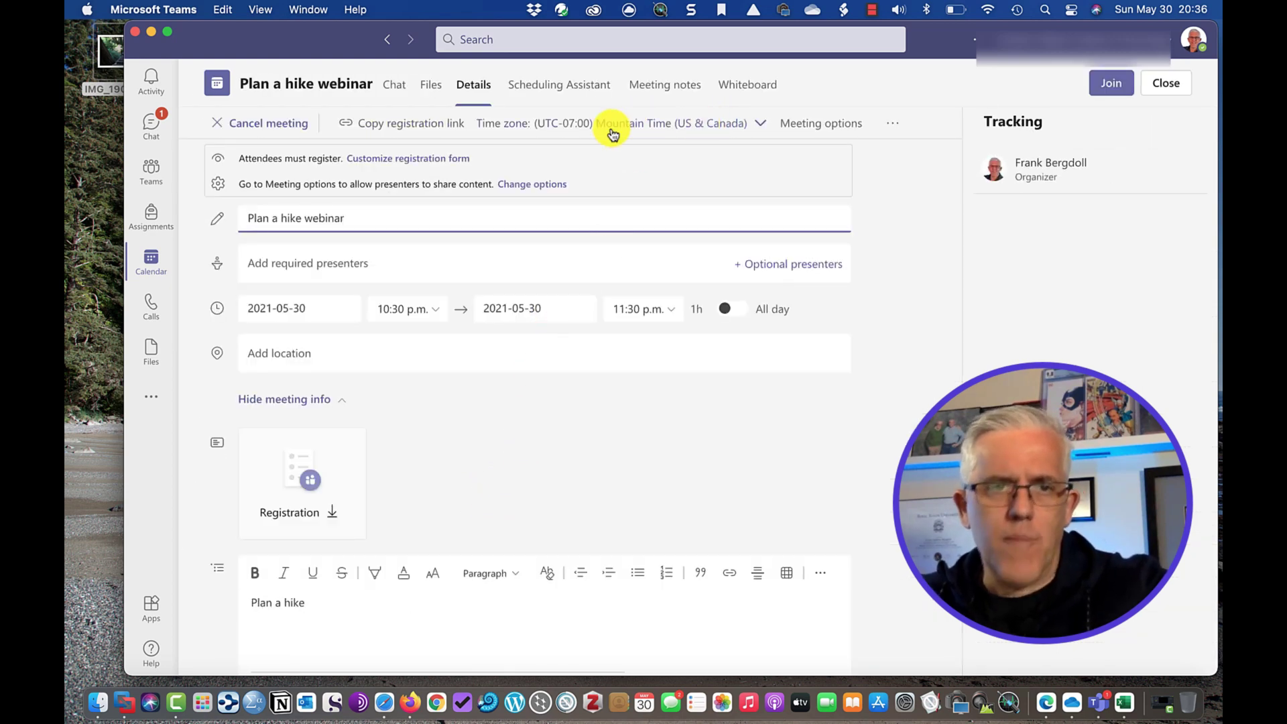
pyautogui.click(795, 128)
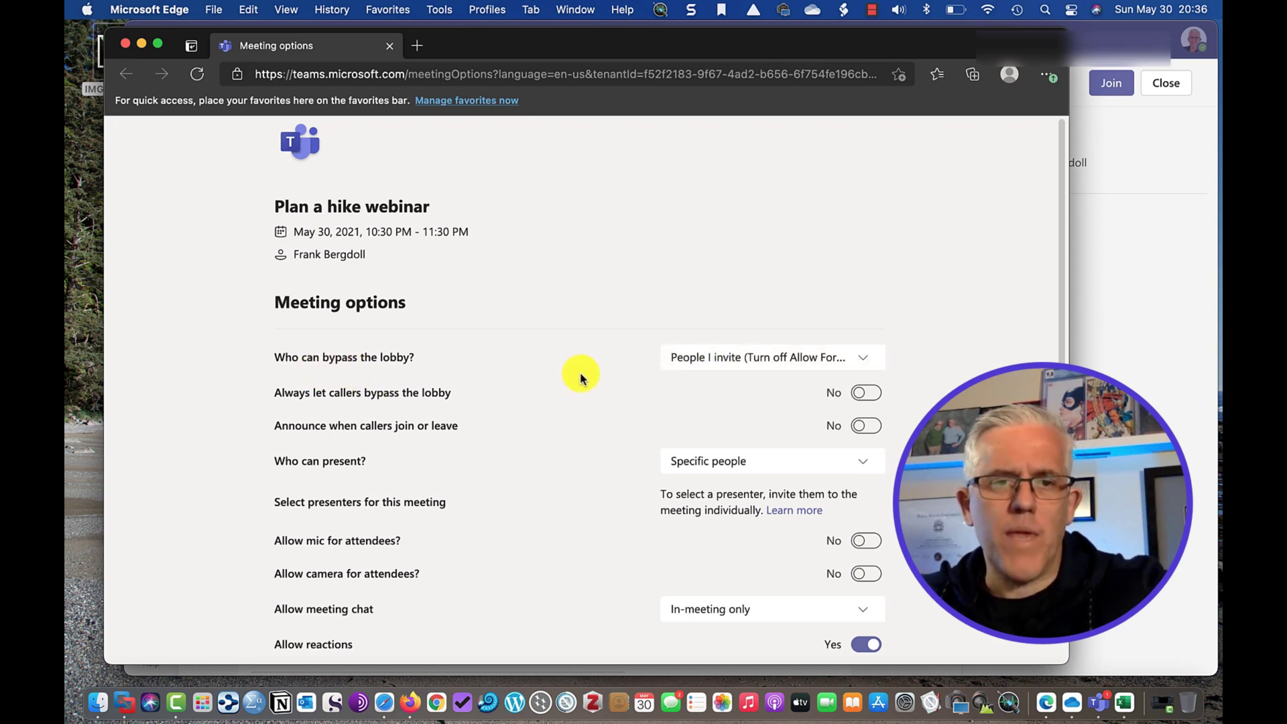
pyautogui.scroll(-2, 654, 436)
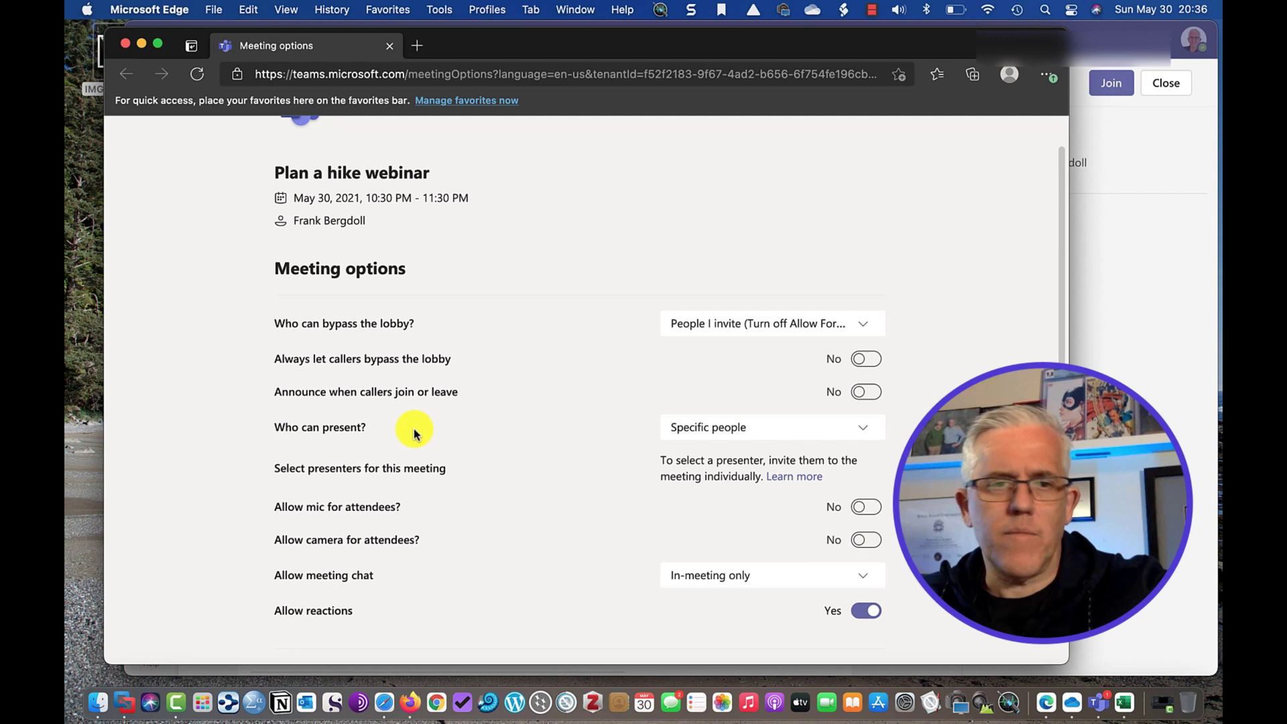
pyautogui.click(775, 435)
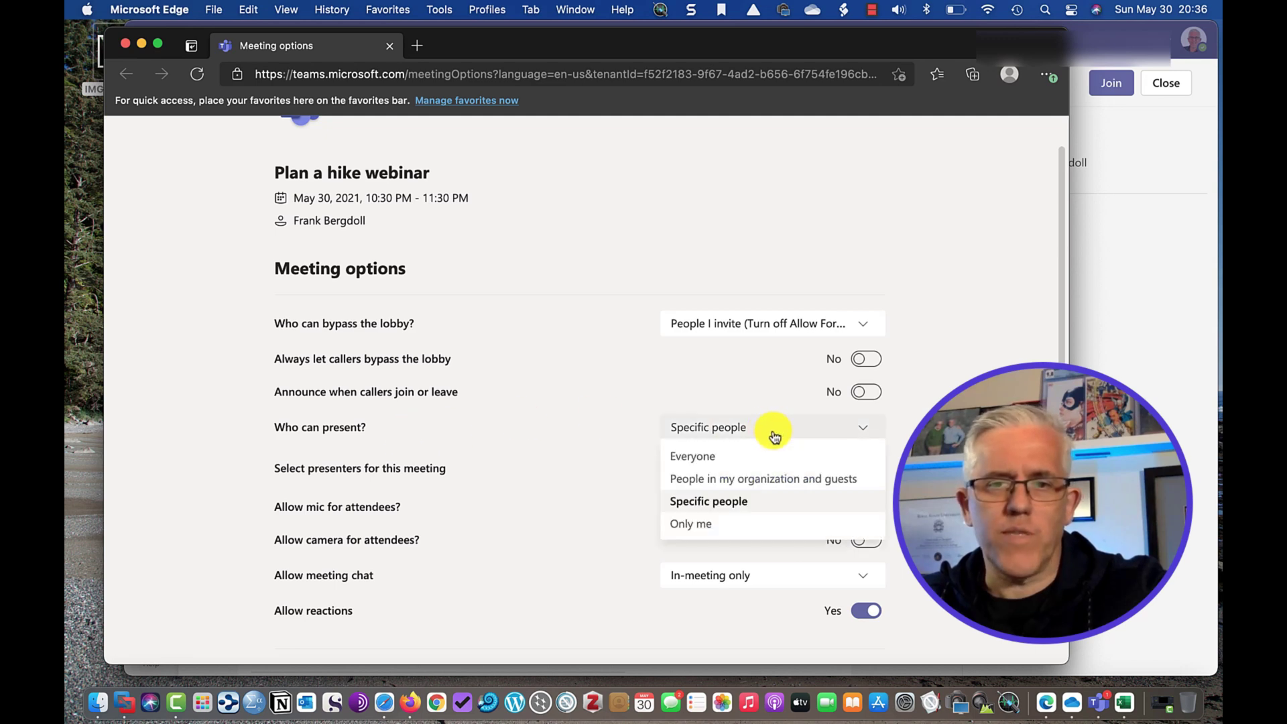
pyautogui.click(727, 485)
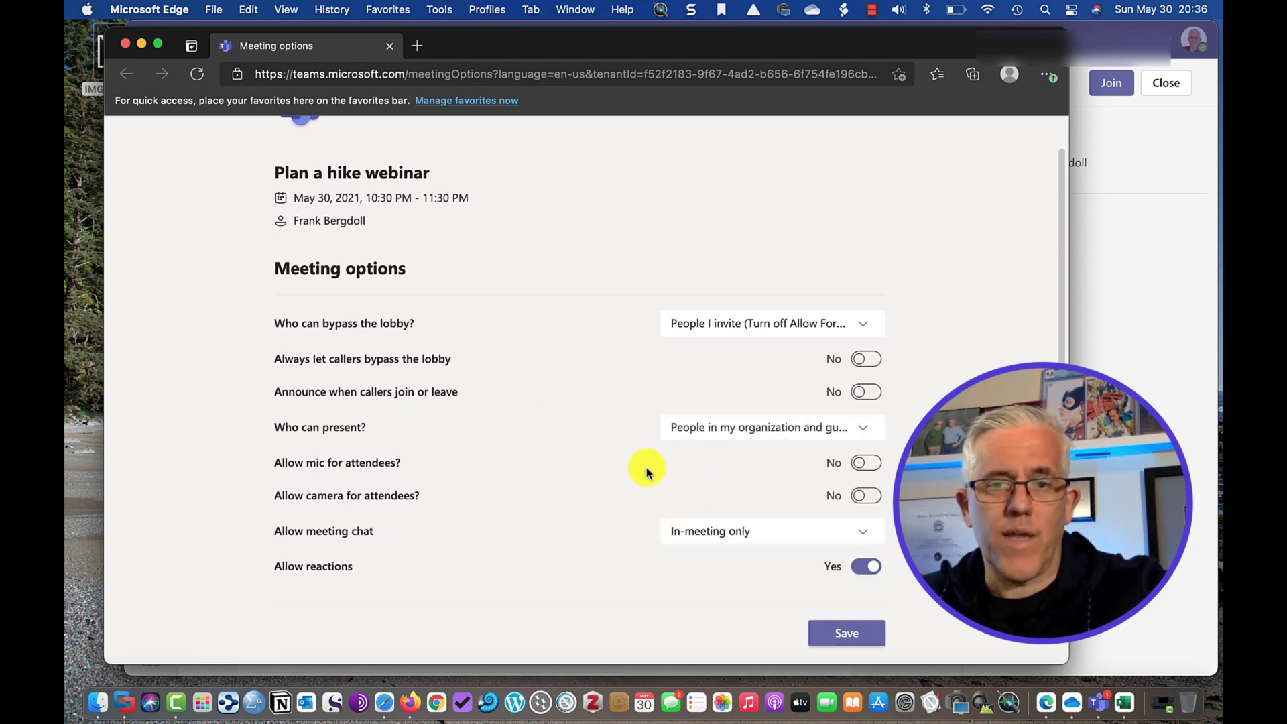
pyautogui.scroll(-2, 651, 469)
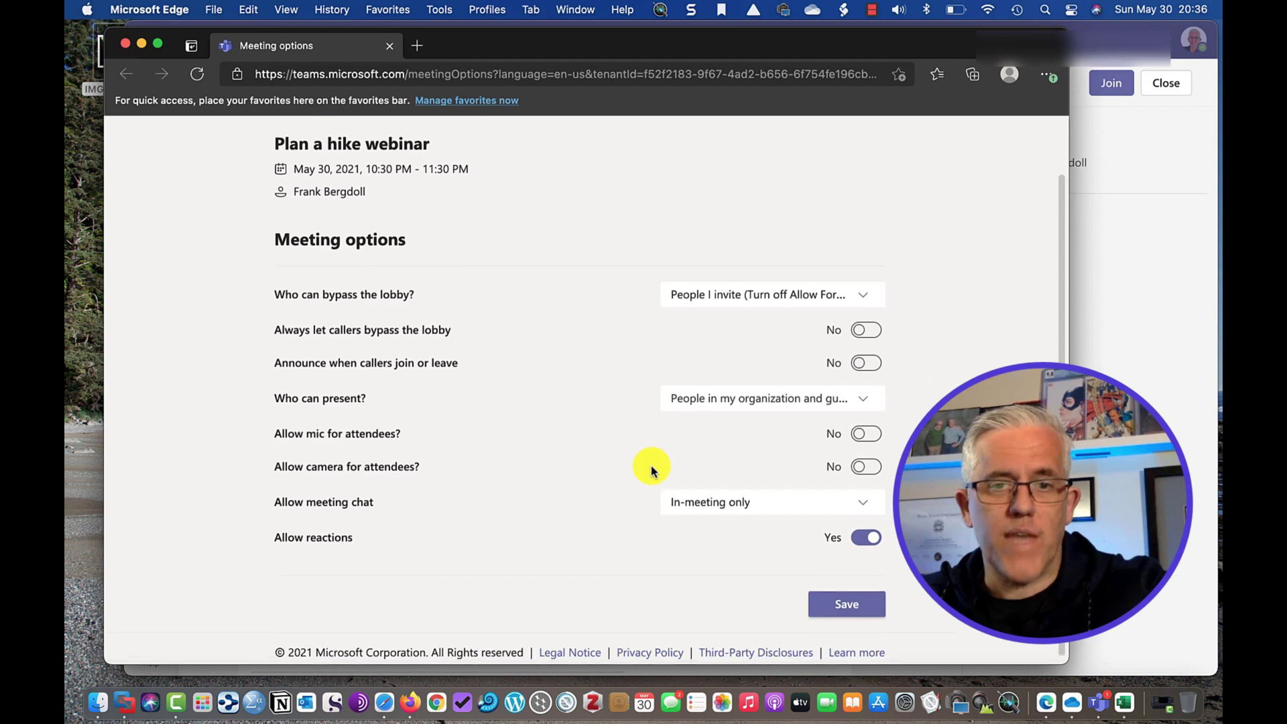
pyautogui.click(730, 399)
pyautogui.click(716, 498)
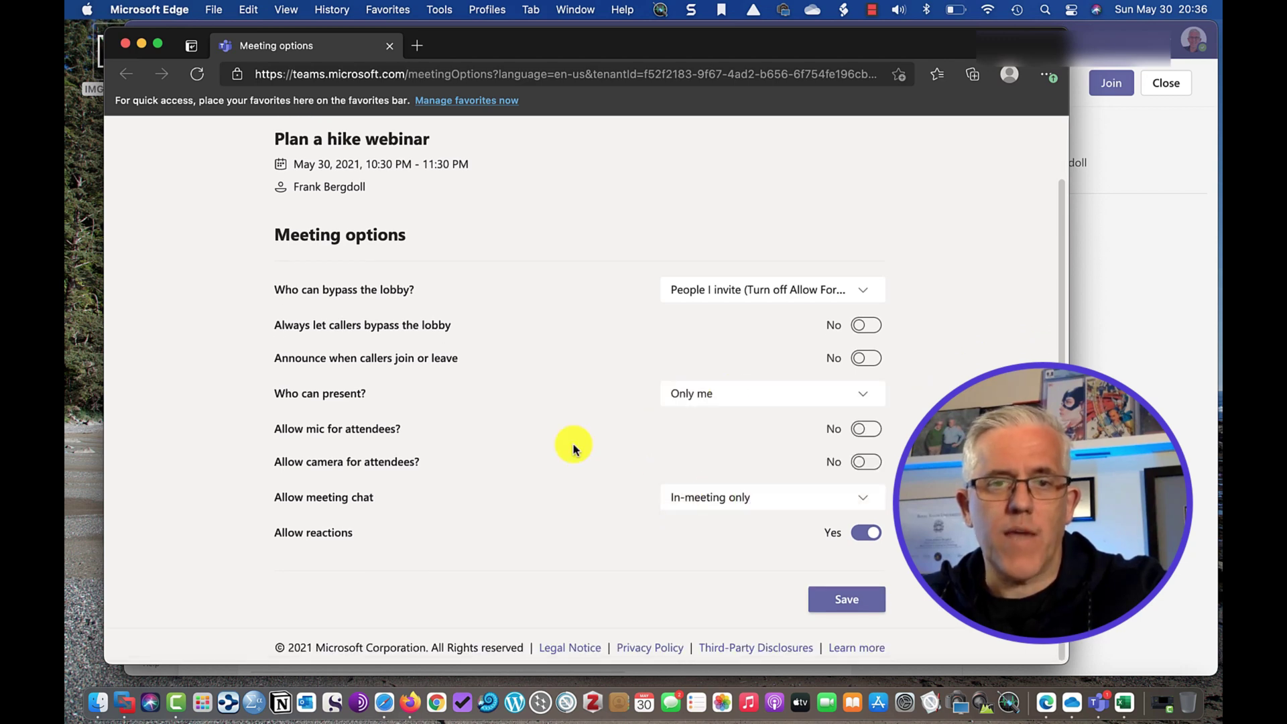
pyautogui.click(724, 397)
pyautogui.click(708, 471)
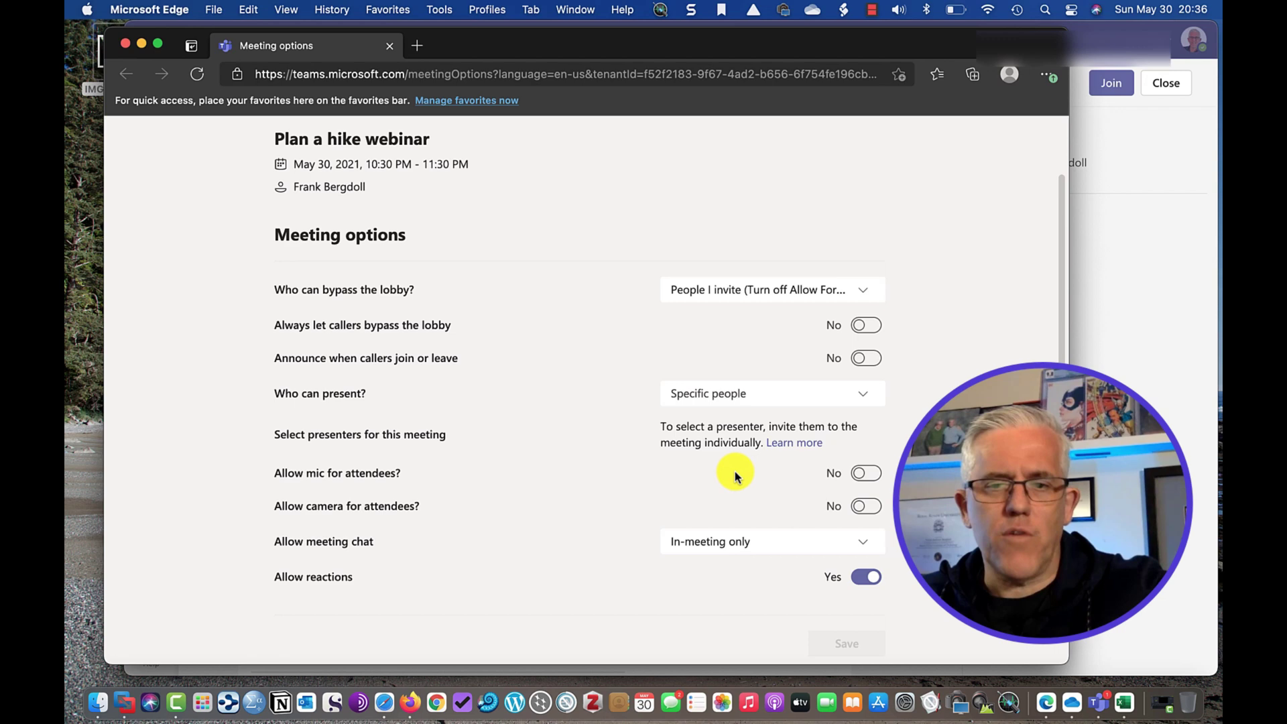
pyautogui.scroll(-1, 741, 474)
pyautogui.scroll(-3, 742, 473)
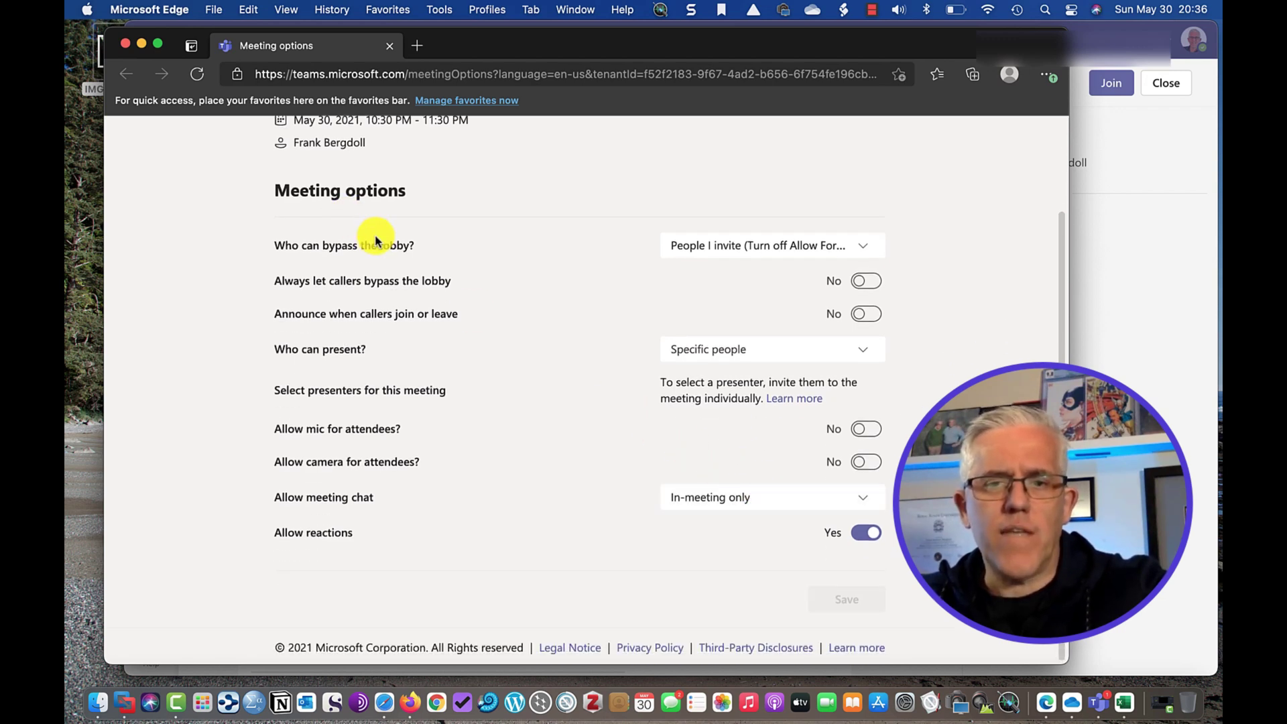
pyautogui.scroll(-1, 379, 251)
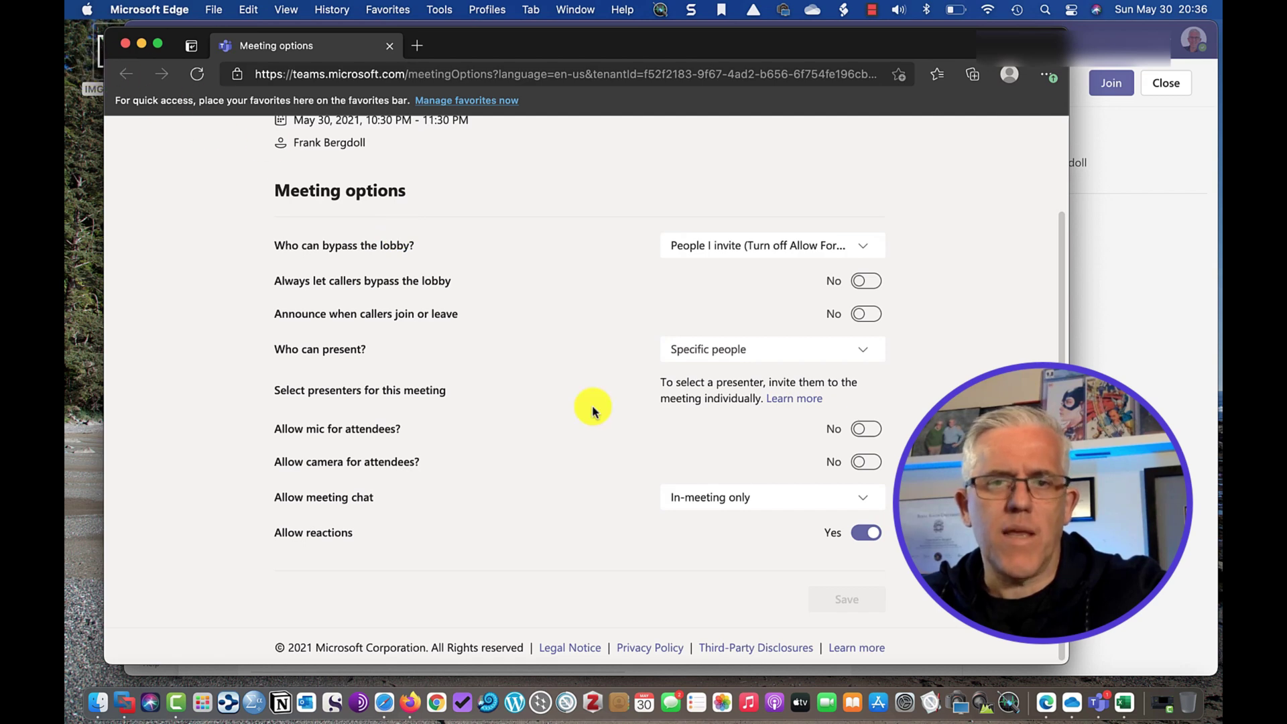
# Close the web meeting options window and copy the webinar's registration link from Teams.
pyautogui.click(124, 43)
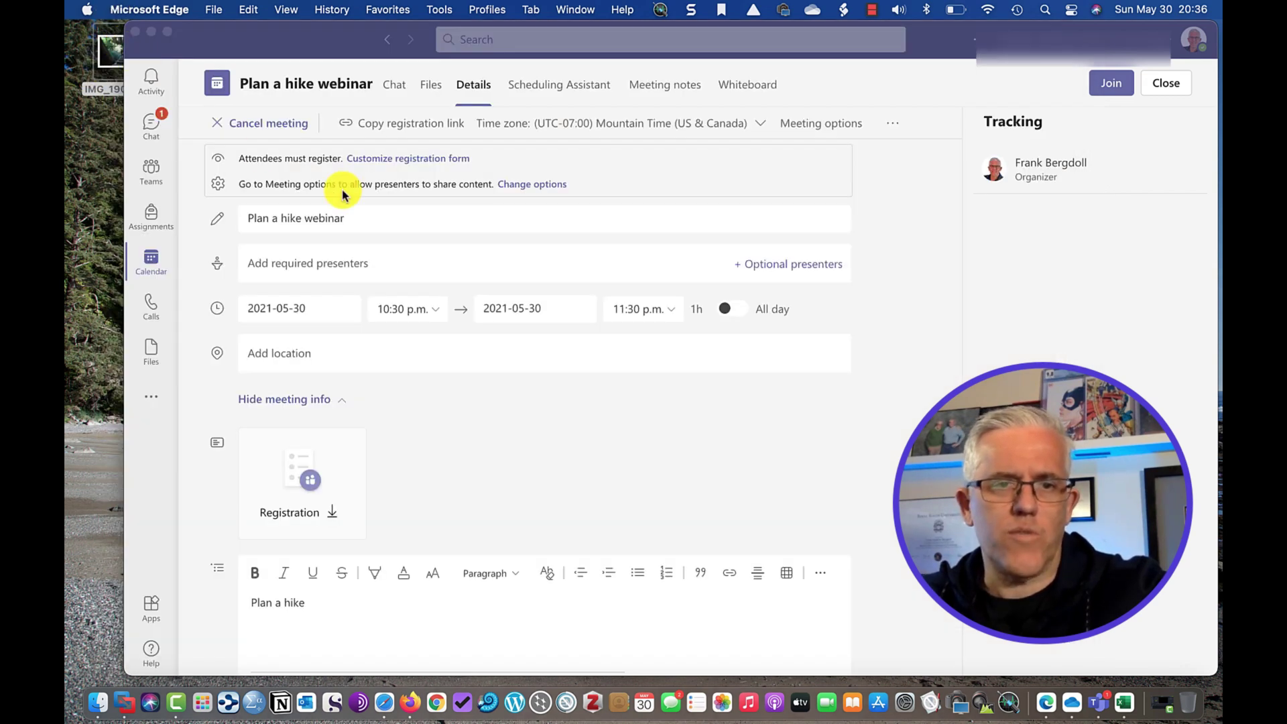
pyautogui.click(507, 423)
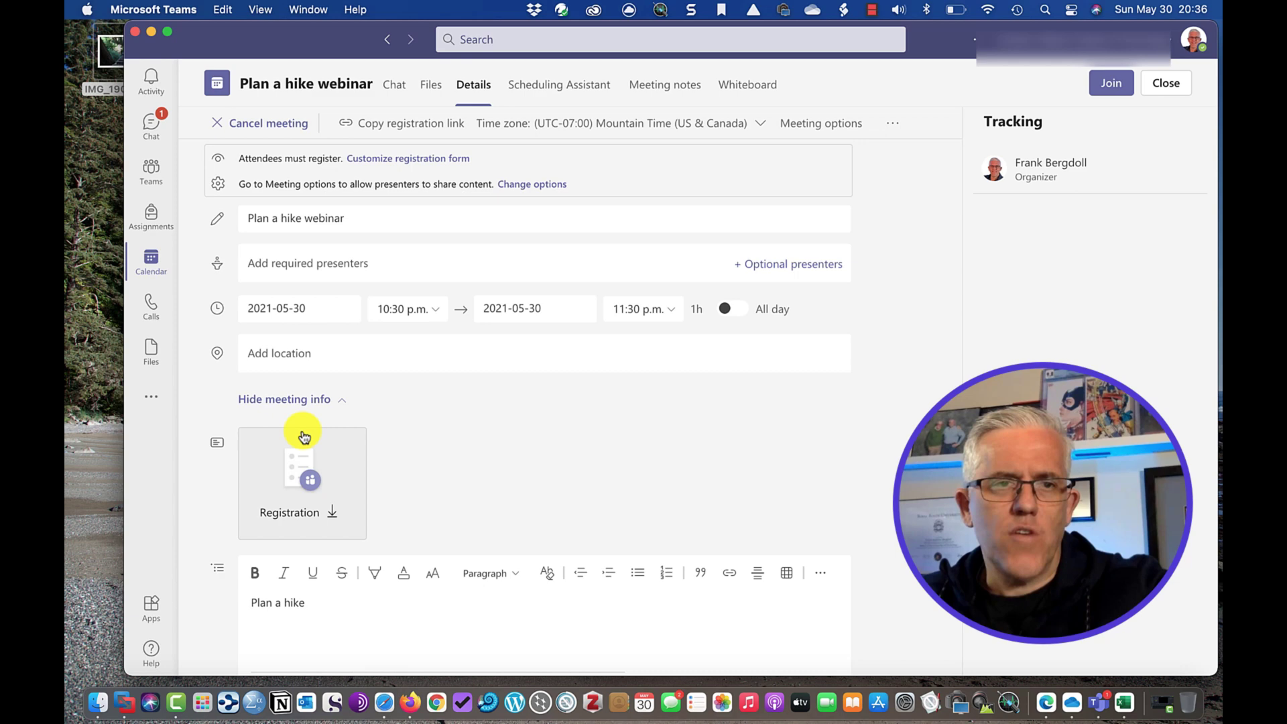
pyautogui.click(410, 127)
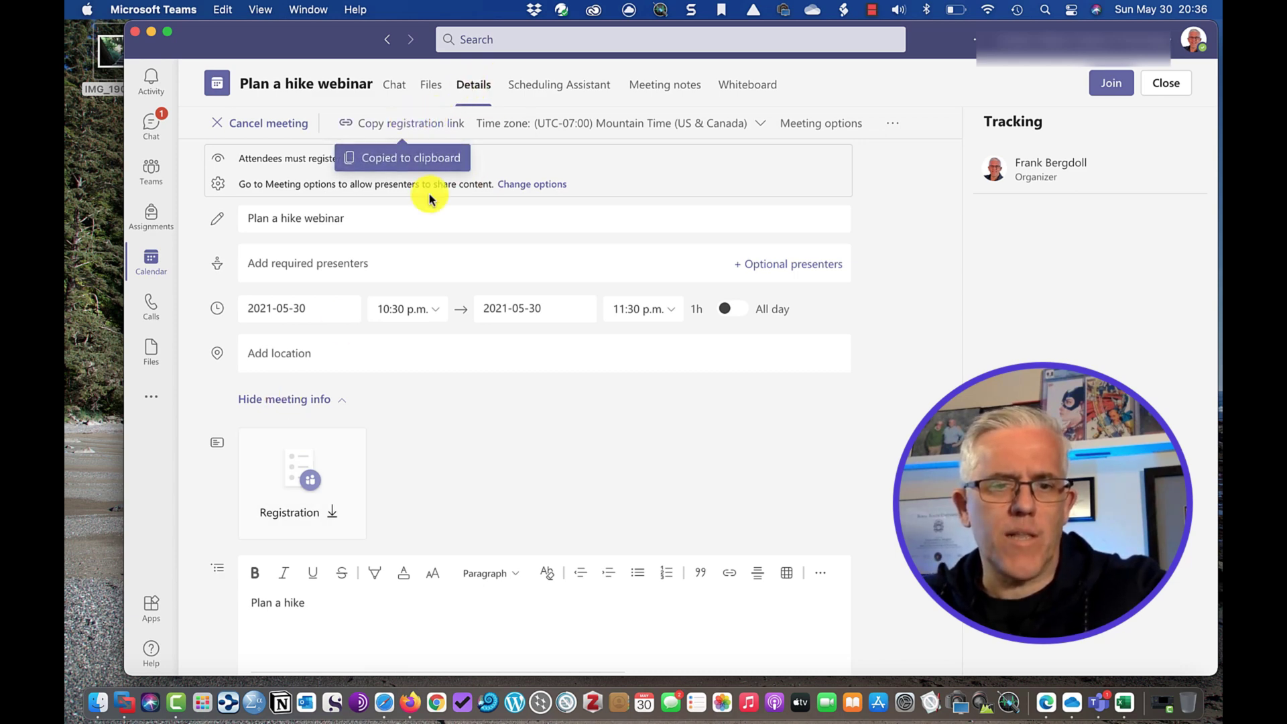
pyautogui.click(390, 700)
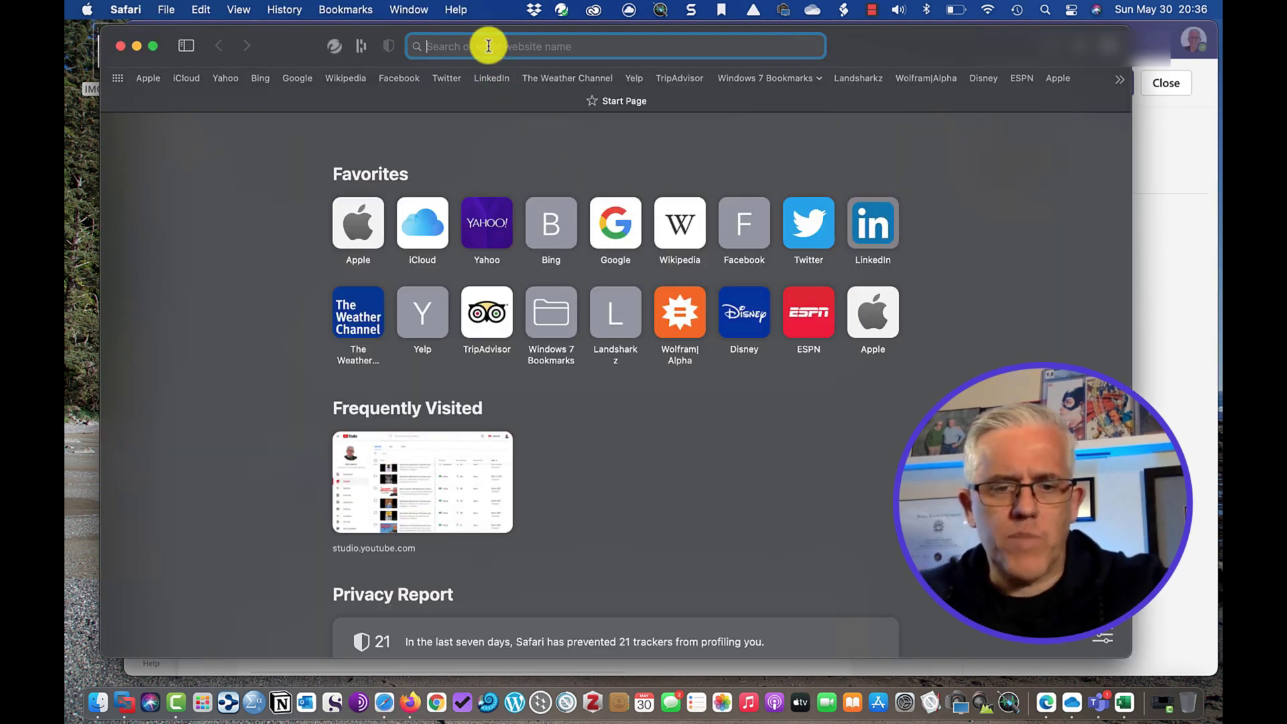
# Paste the copied registration link into Safari and load the webinar registration page.
pyautogui.press('super+v')
pyautogui.press('Return')
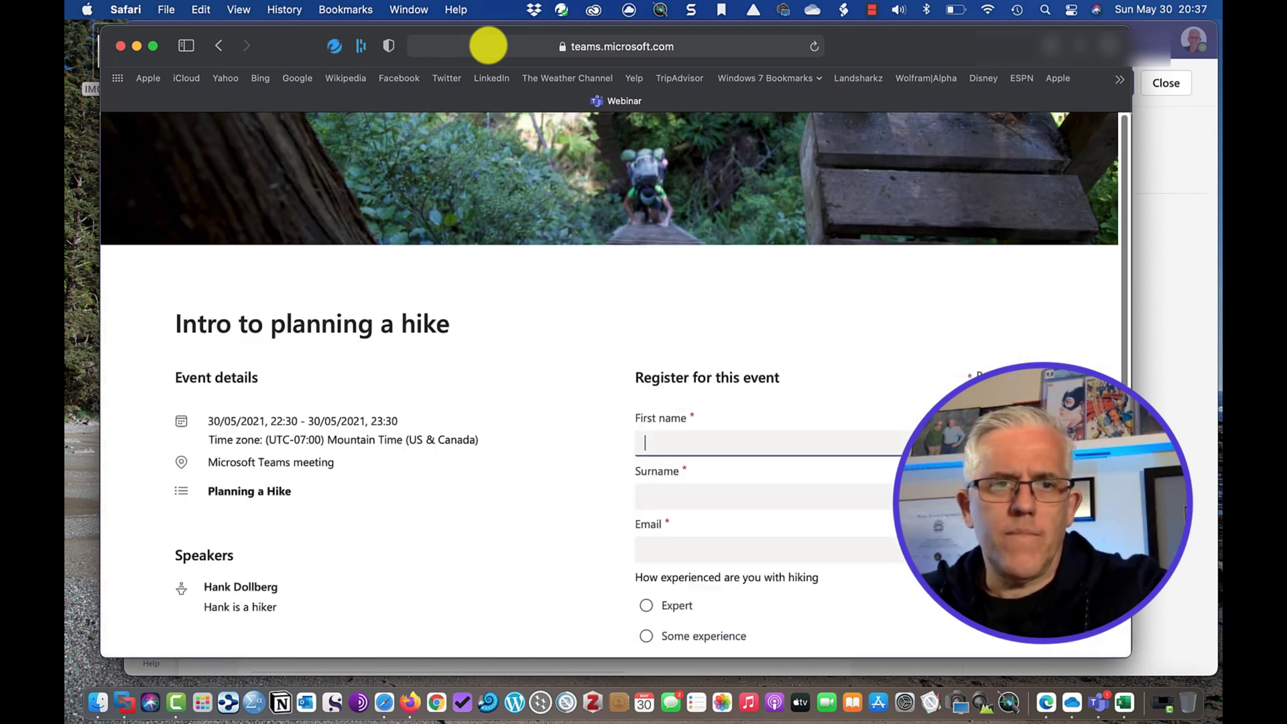
pyautogui.scroll(-1, 560, 285)
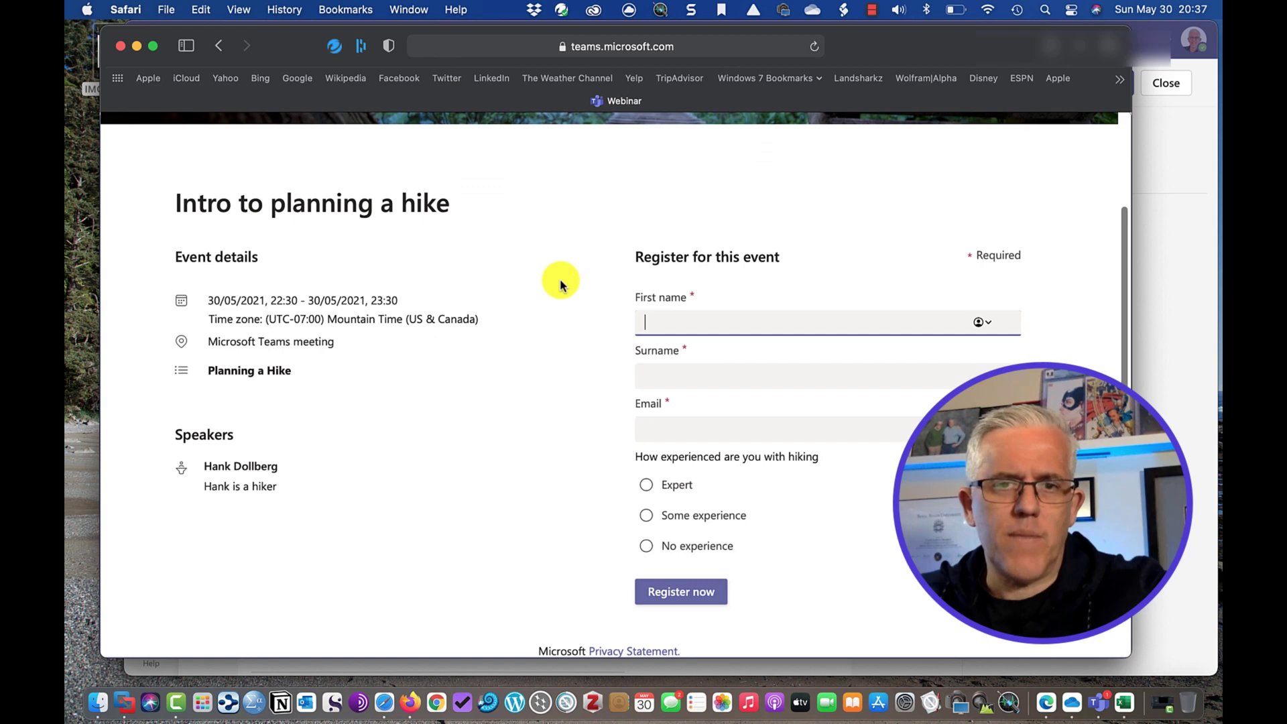
# Enter the registrant's first name, surname and e-mail address, and select No experience.
pyautogui.write('C')
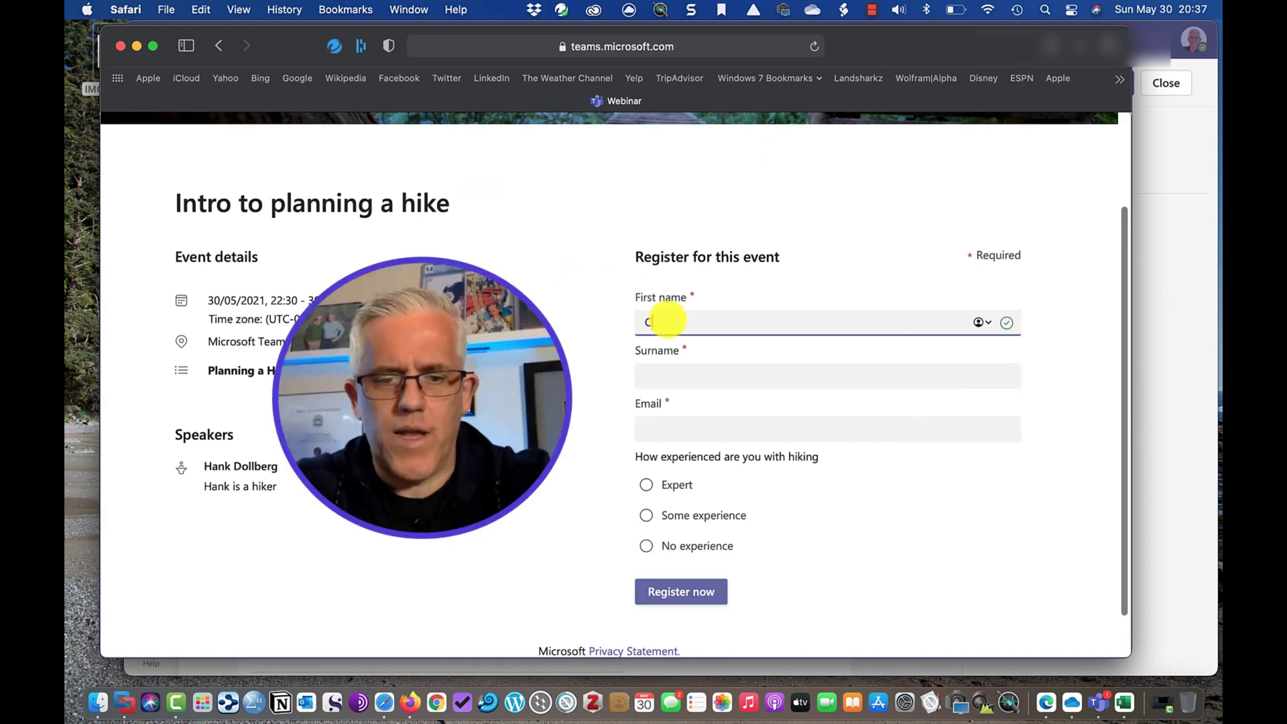
pyautogui.write('harl')
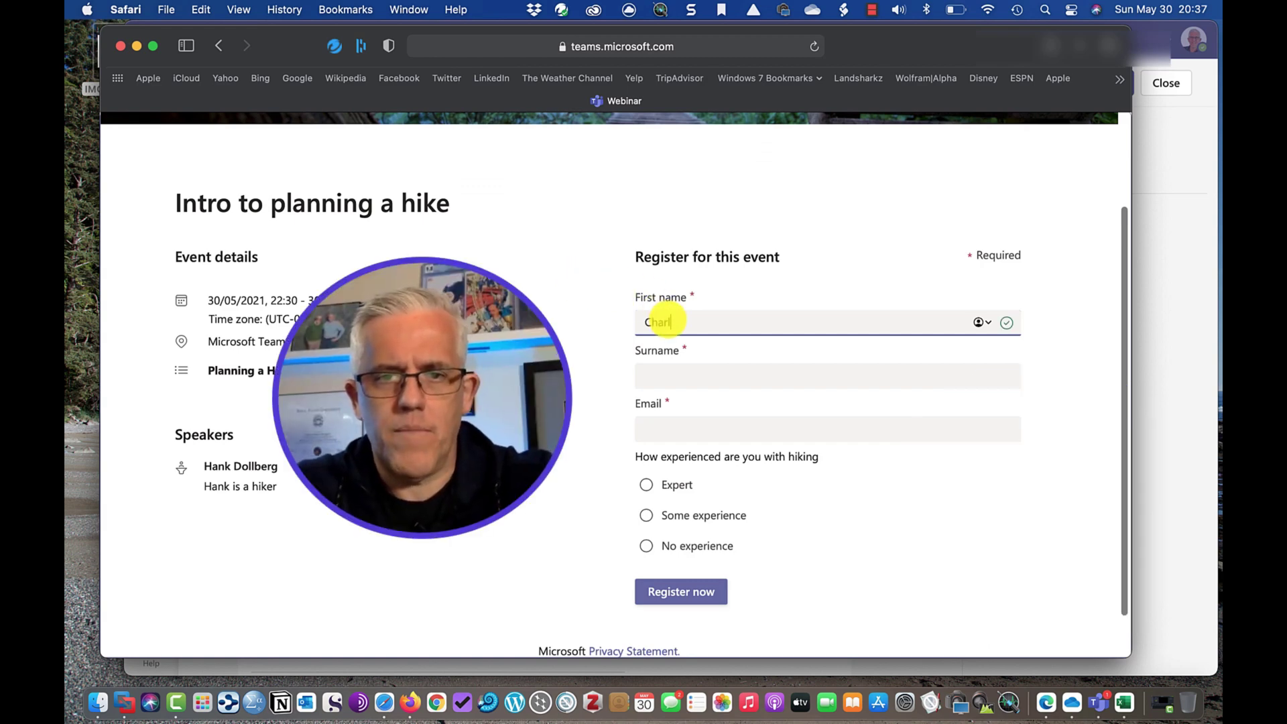
pyautogui.write('ie')
pyautogui.press('Tab')
pyautogui.write('B')
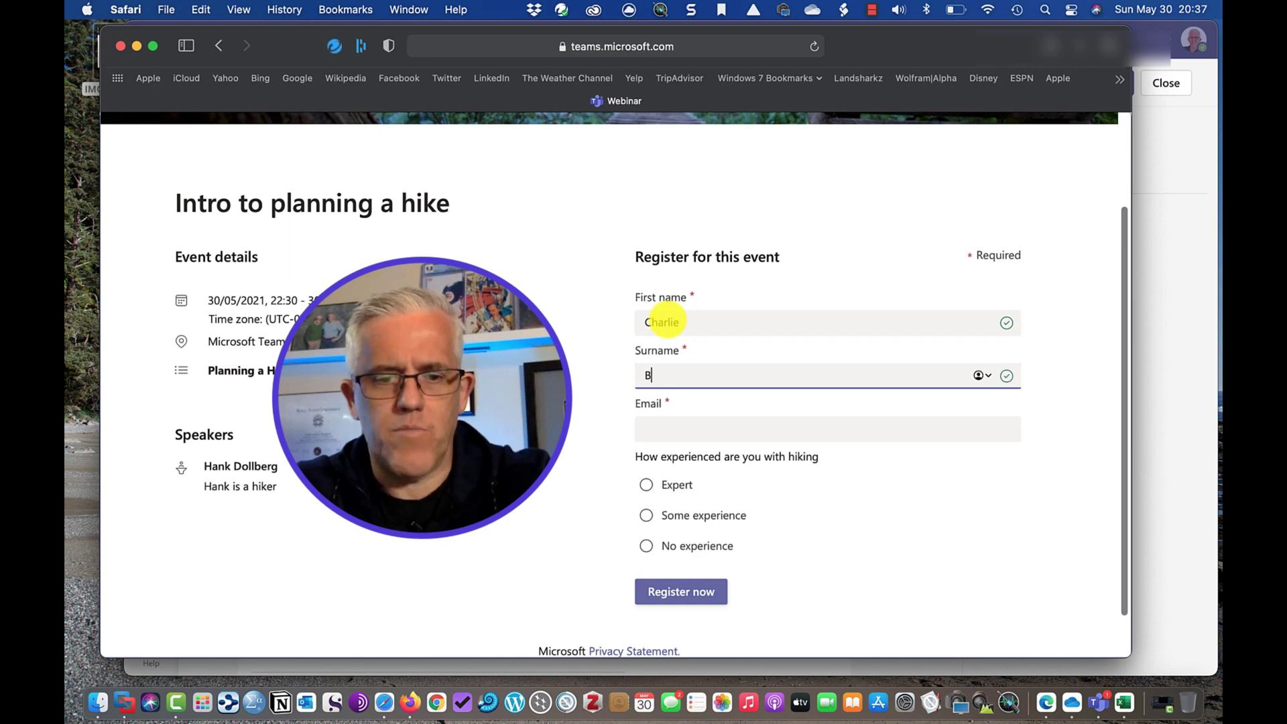
pyautogui.write('rown')
pyautogui.press('Tab')
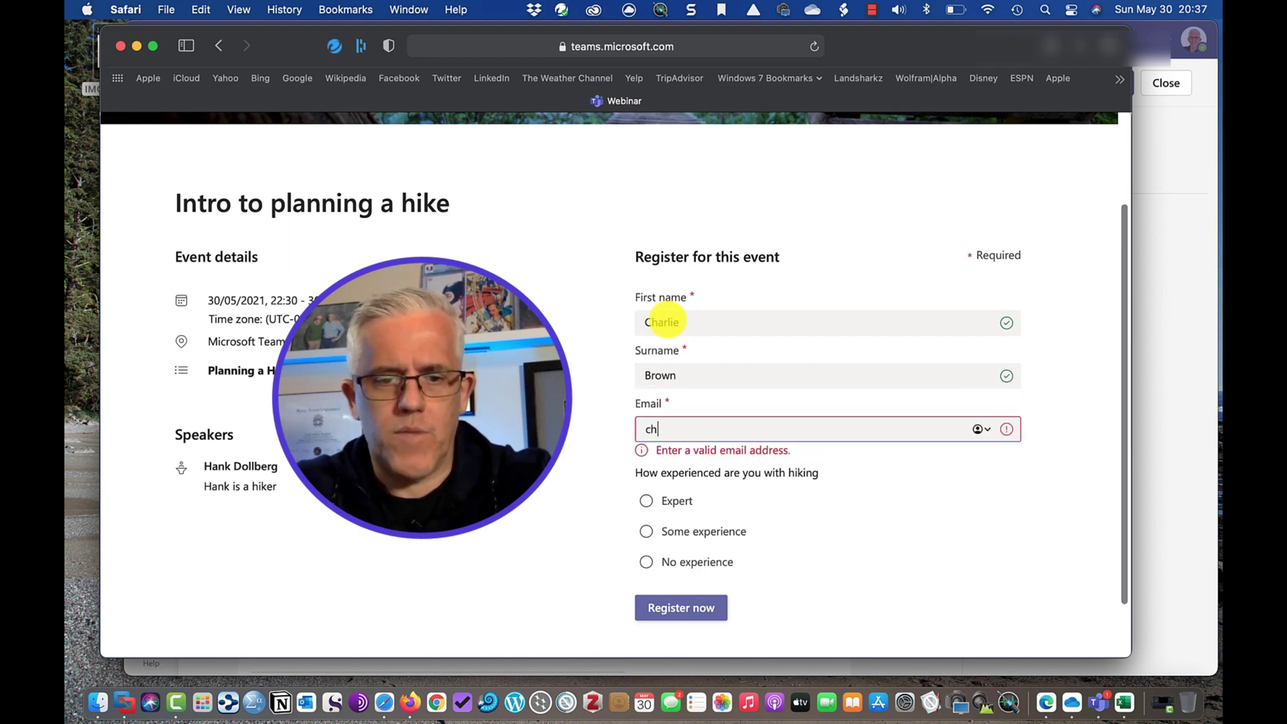
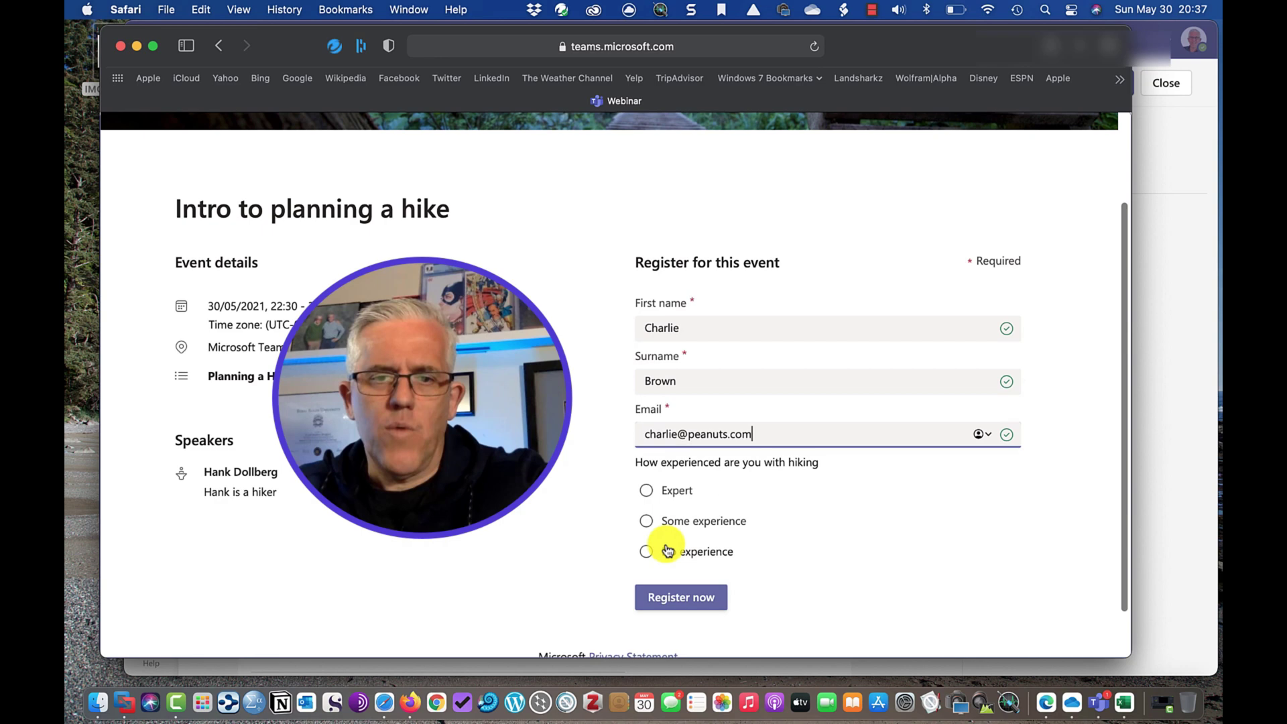
pyautogui.click(648, 547)
pyautogui.scroll(-2, 805, 527)
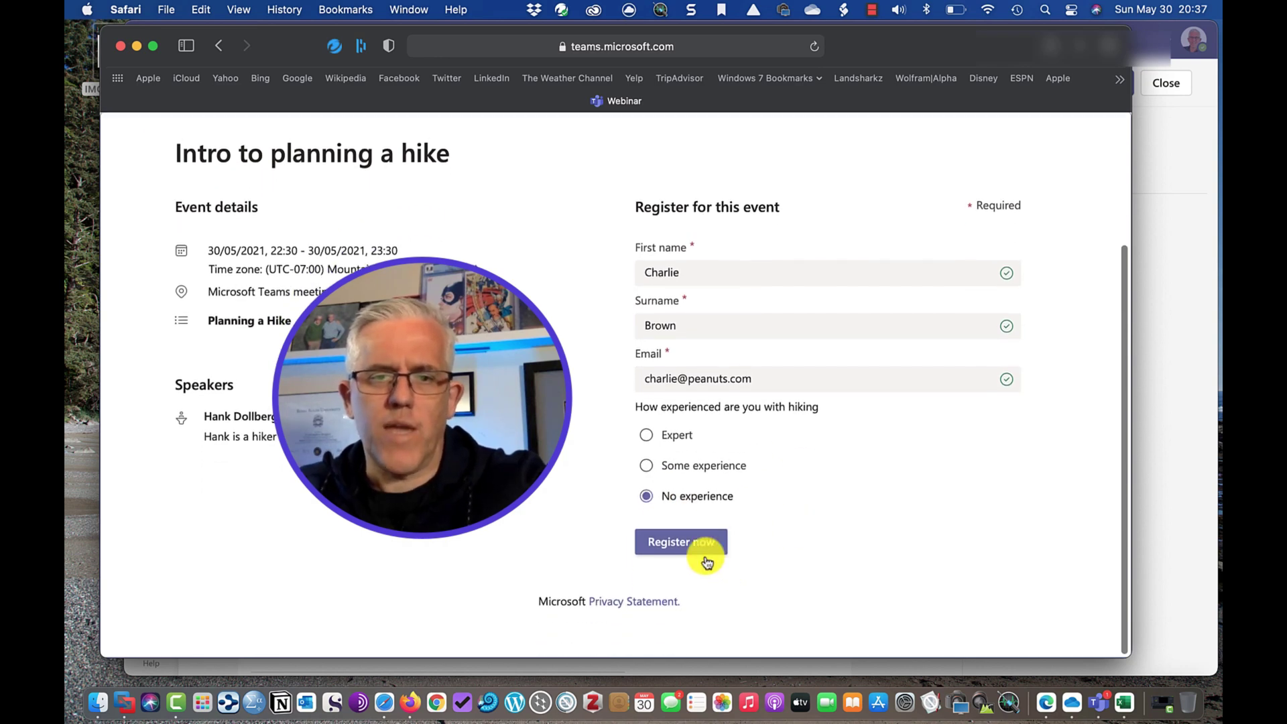
# Submit the test registration with Register now, then close the 'See you at the event!' page.
pyautogui.click(690, 545)
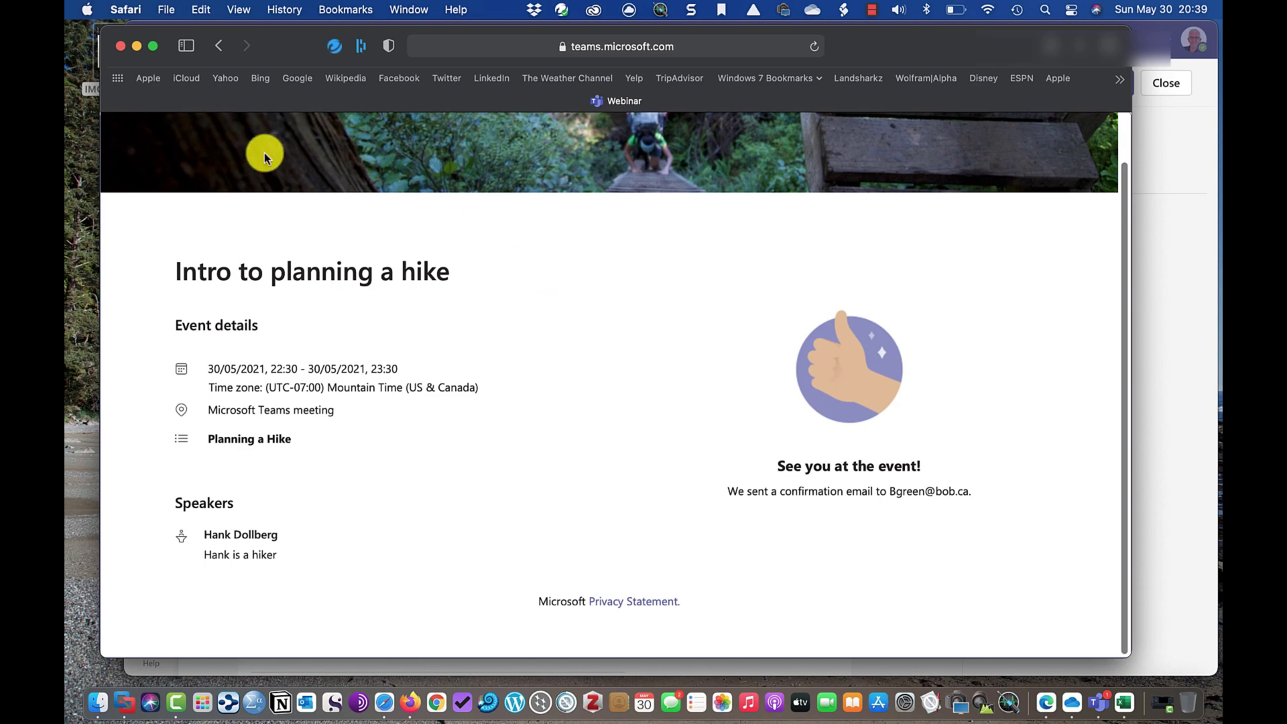
pyautogui.click(120, 49)
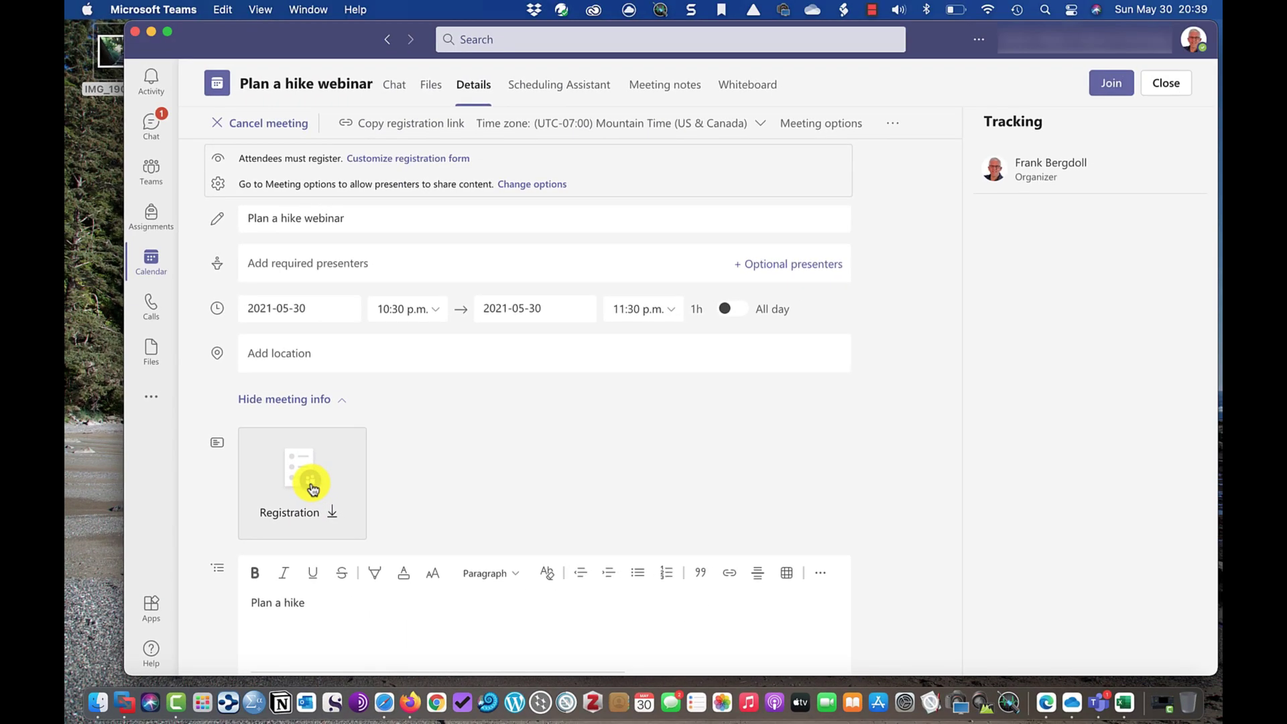
# Download the Registration report and open the newest (3).csv copy in Excel.
pyautogui.click(312, 488)
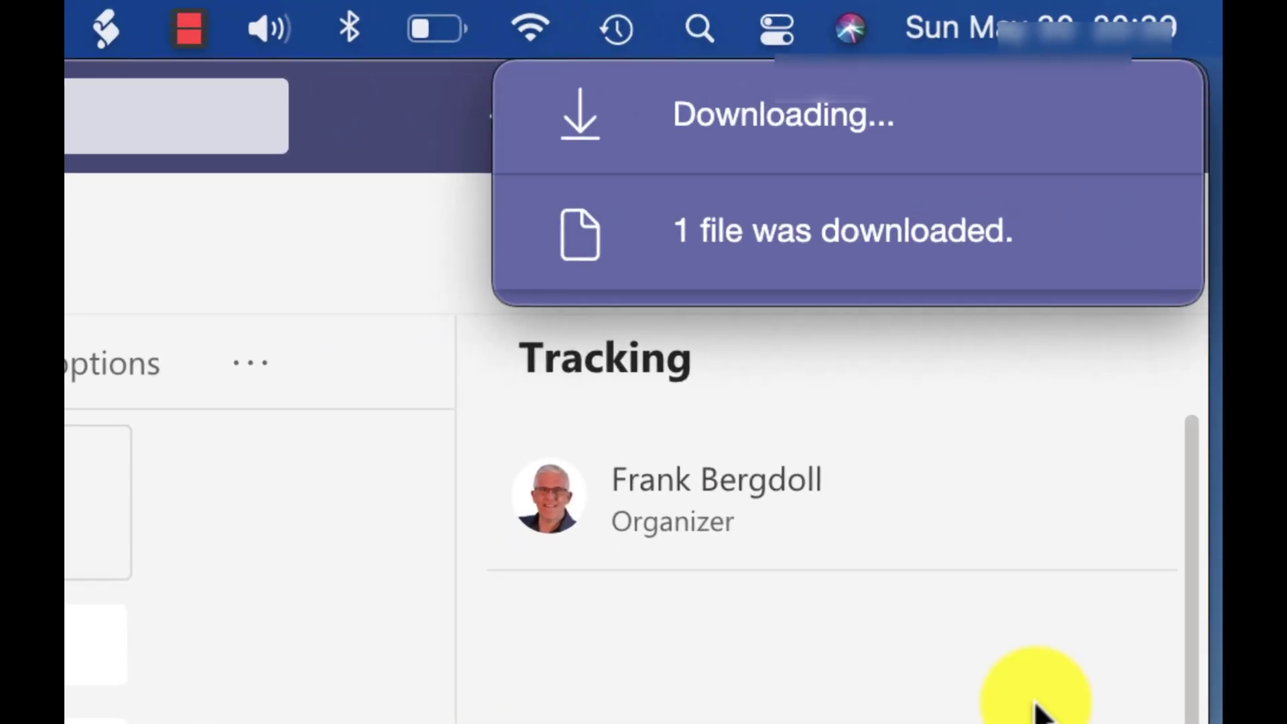
pyautogui.moveTo(709, 201)
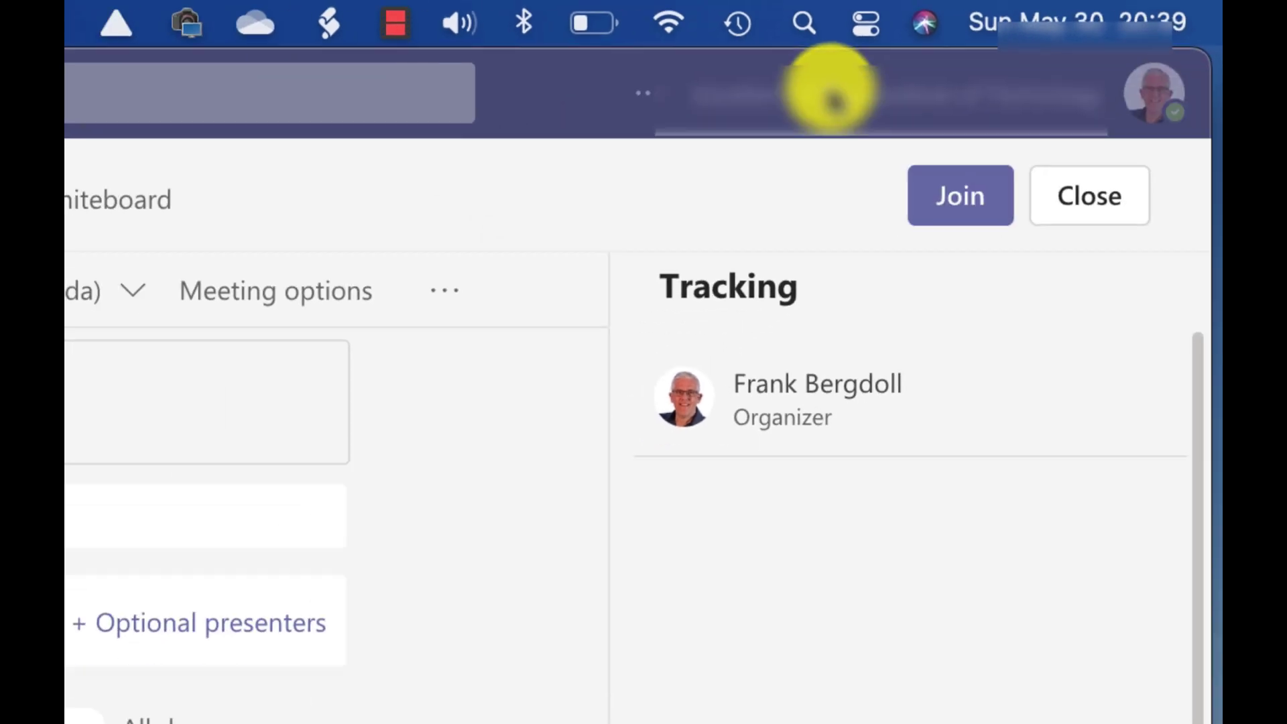
pyautogui.click(771, 117)
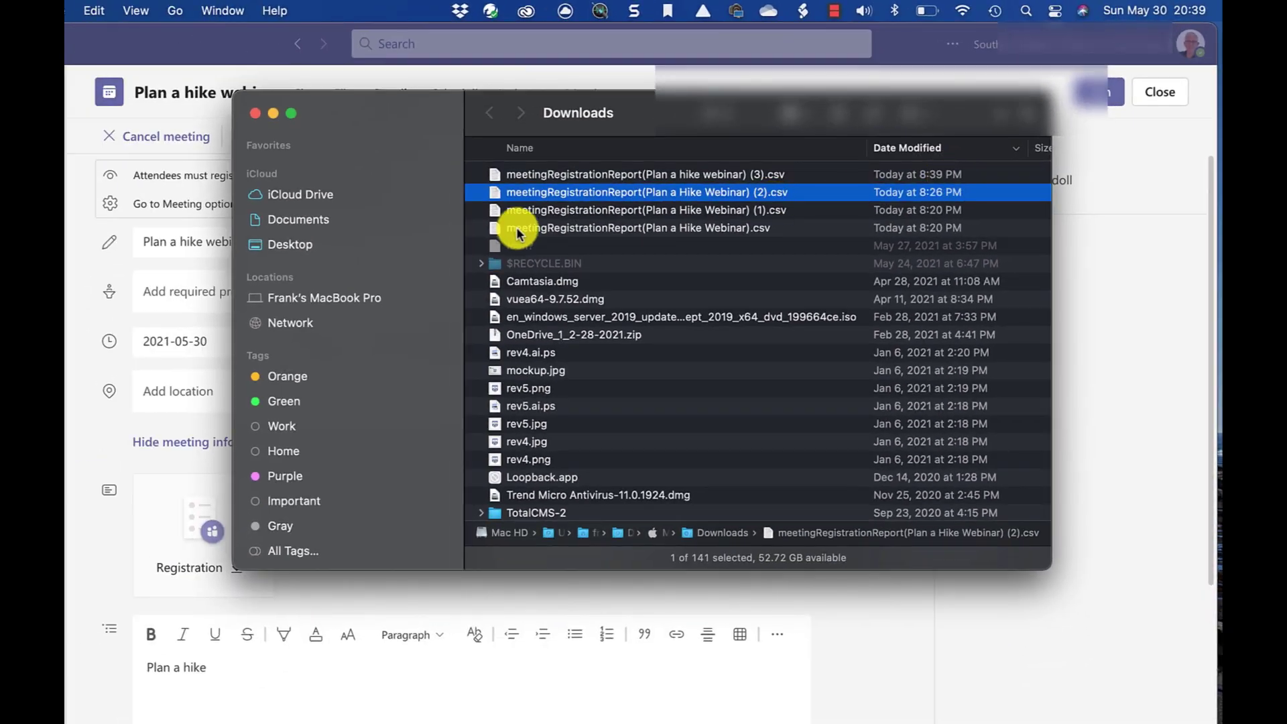
pyautogui.click(602, 176)
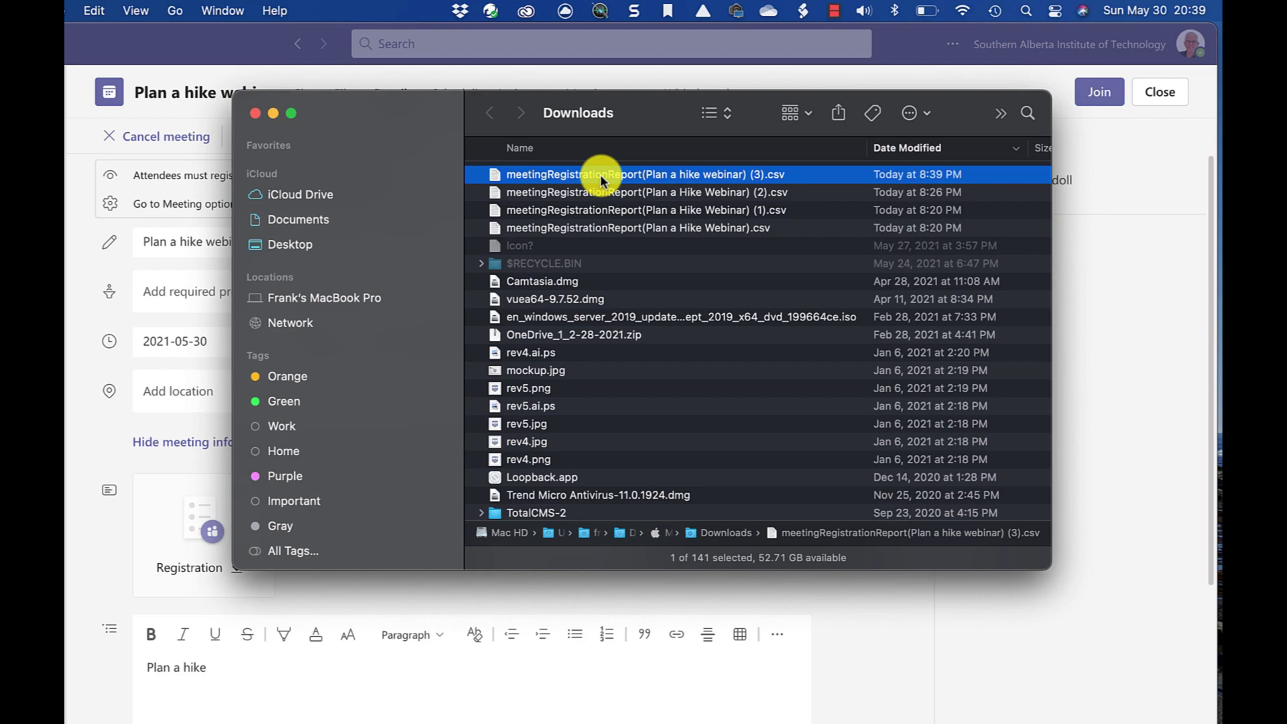
pyautogui.moveTo(602, 175); pyautogui.dragTo(1121, 700)
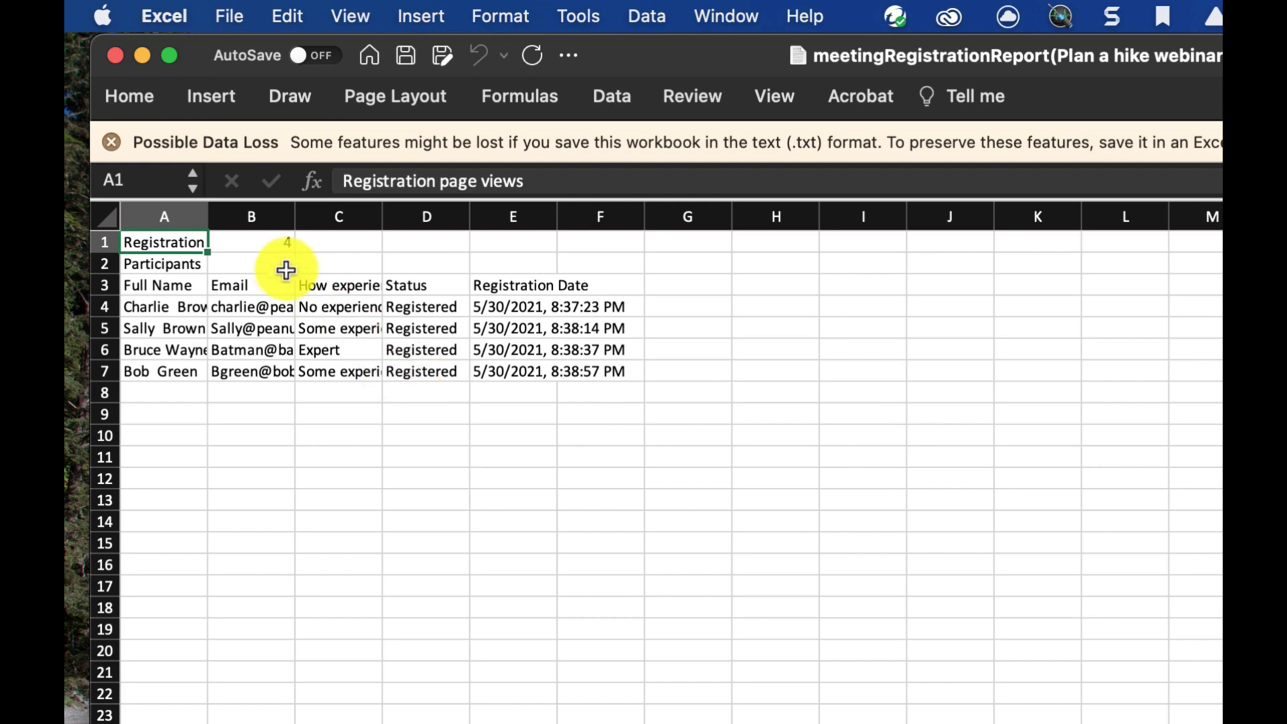
# Widen columns A, B and C to fit full names, e-mails and hiking-experience answers.
pyautogui.moveTo(207, 215); pyautogui.dragTo(328, 218)
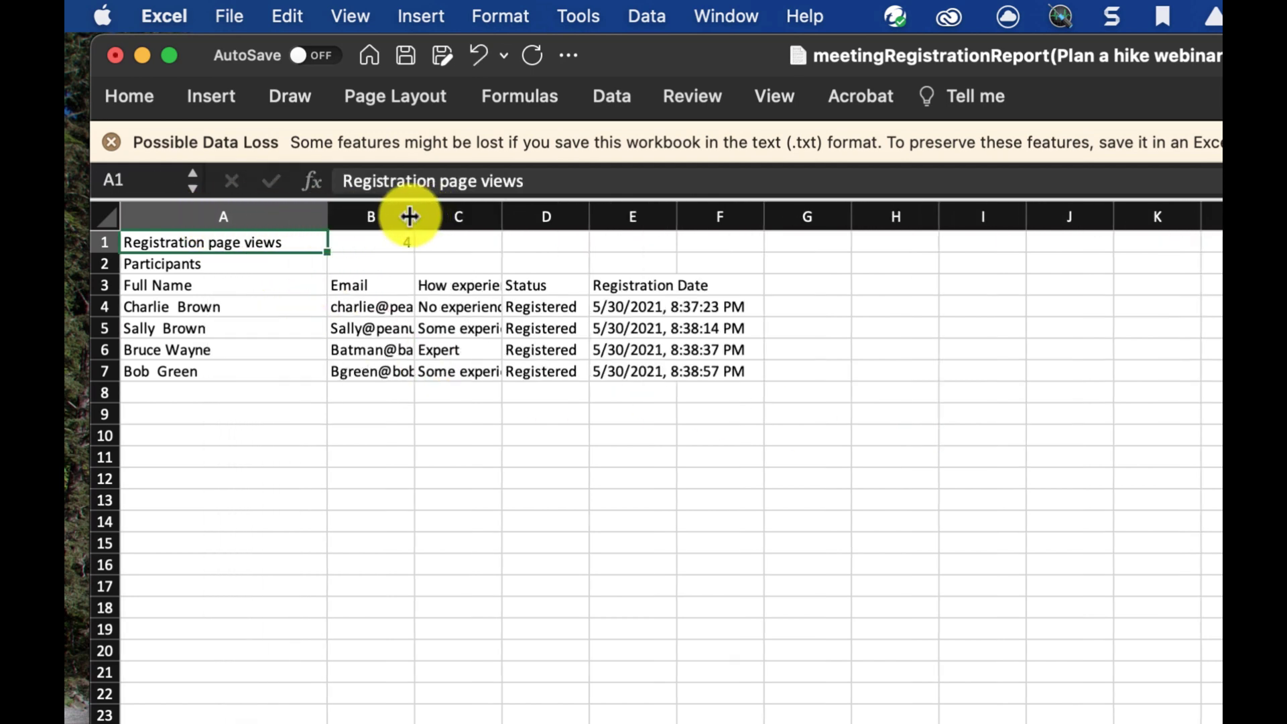
pyautogui.moveTo(412, 215); pyautogui.dragTo(565, 217)
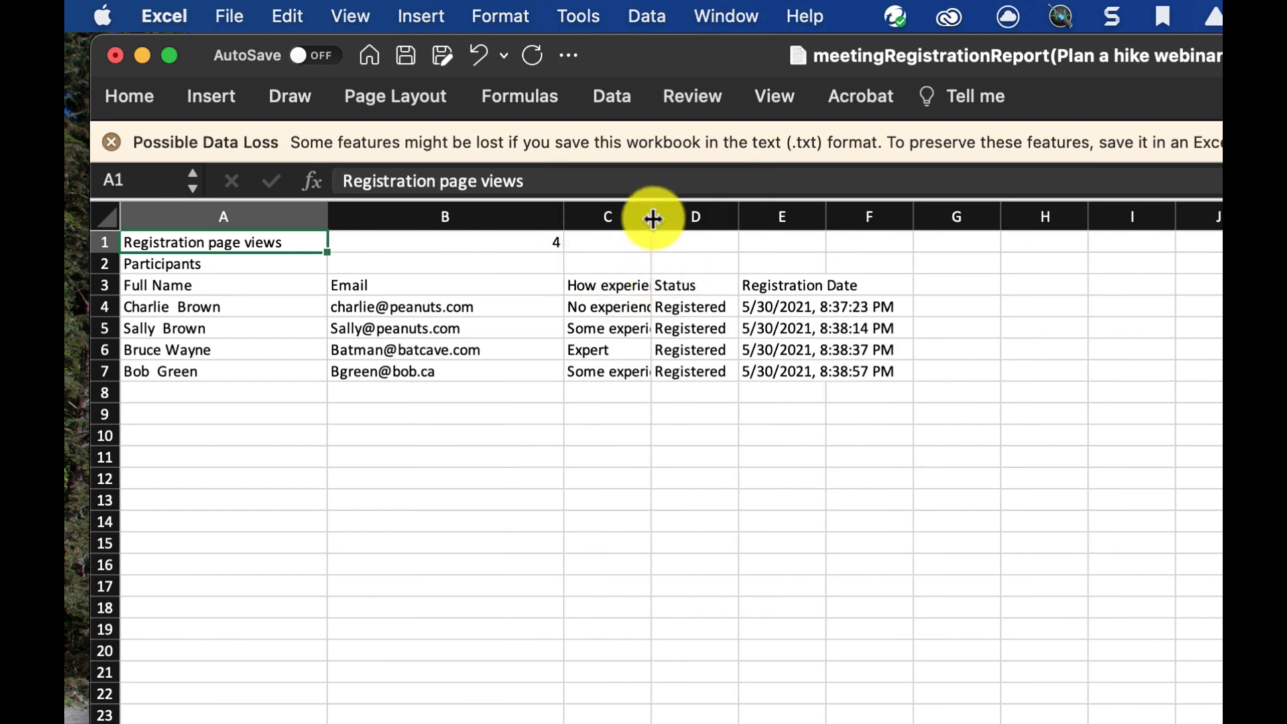
pyautogui.moveTo(651, 219); pyautogui.dragTo(941, 225)
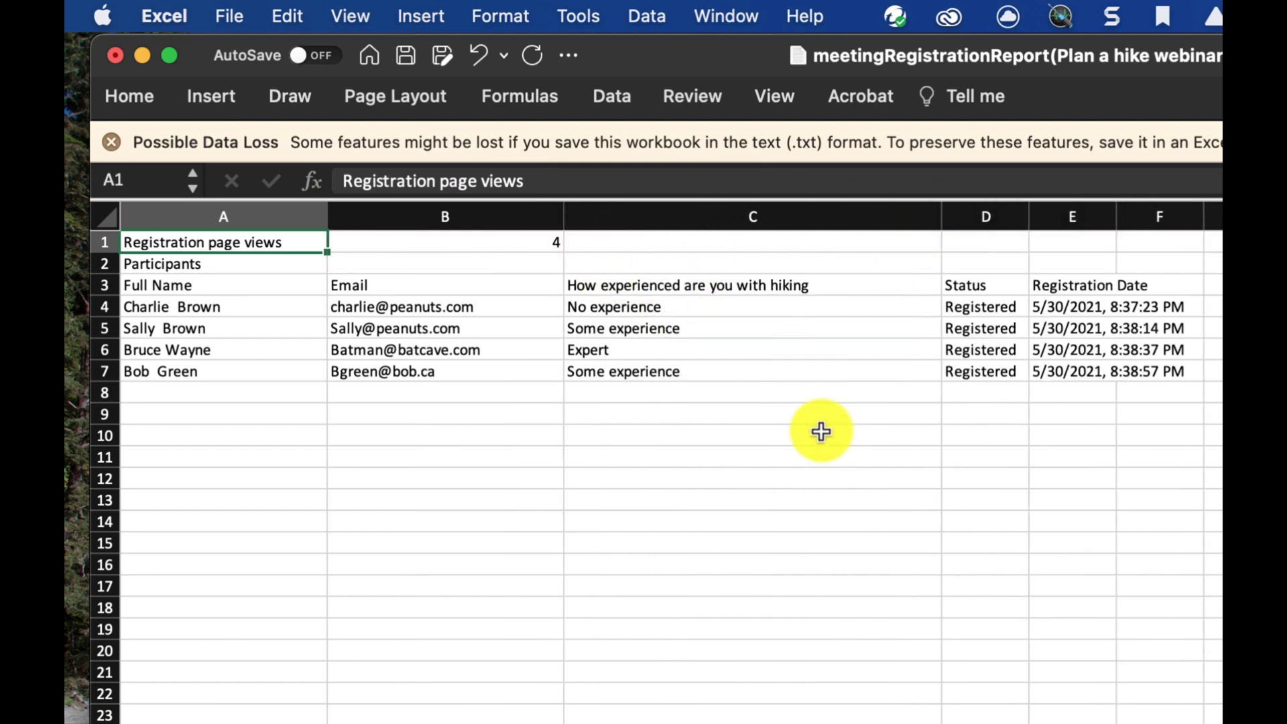